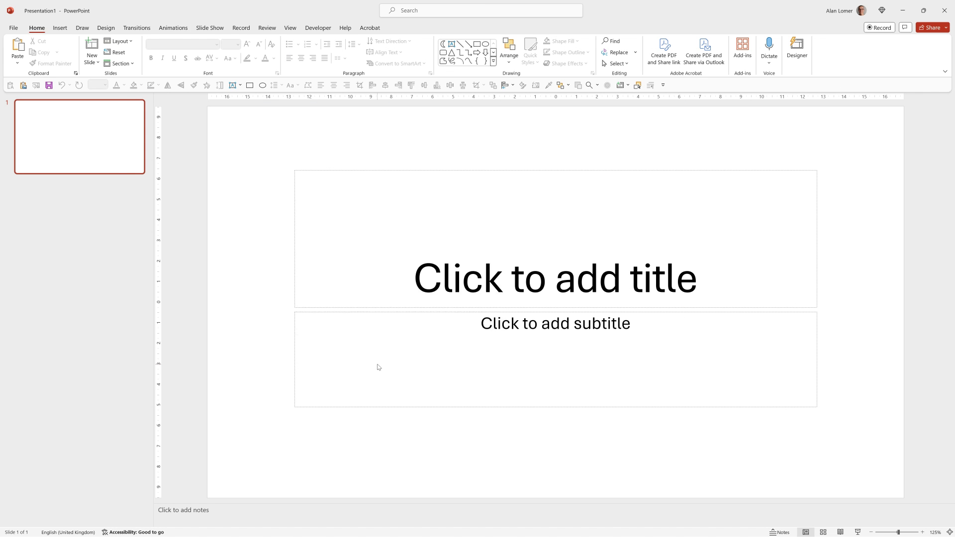
Set the slide background colour to black.
{"action": "right_click", "coordinate": [326, 176]}
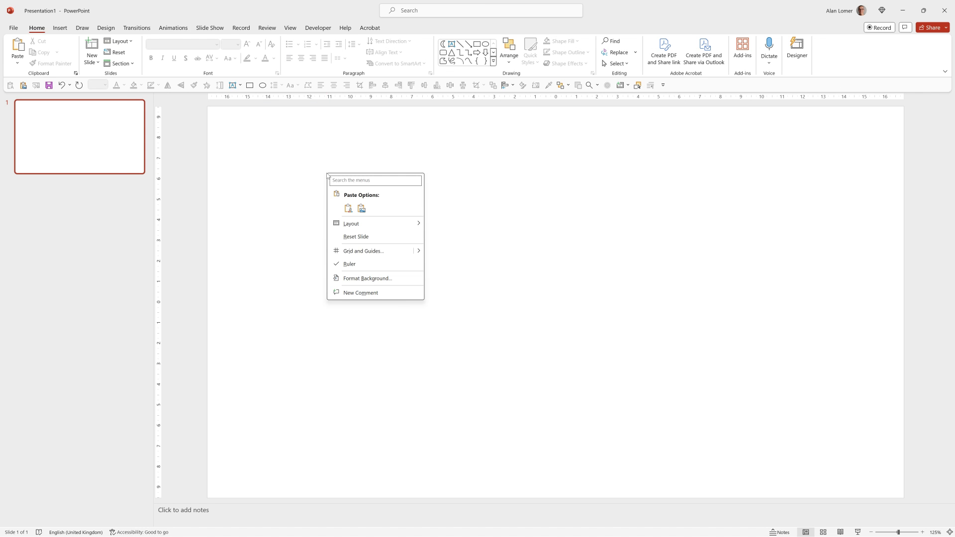
{"action": "left_click", "coordinate": [360, 277]}
{"action": "left_click", "coordinate": [930, 213]}
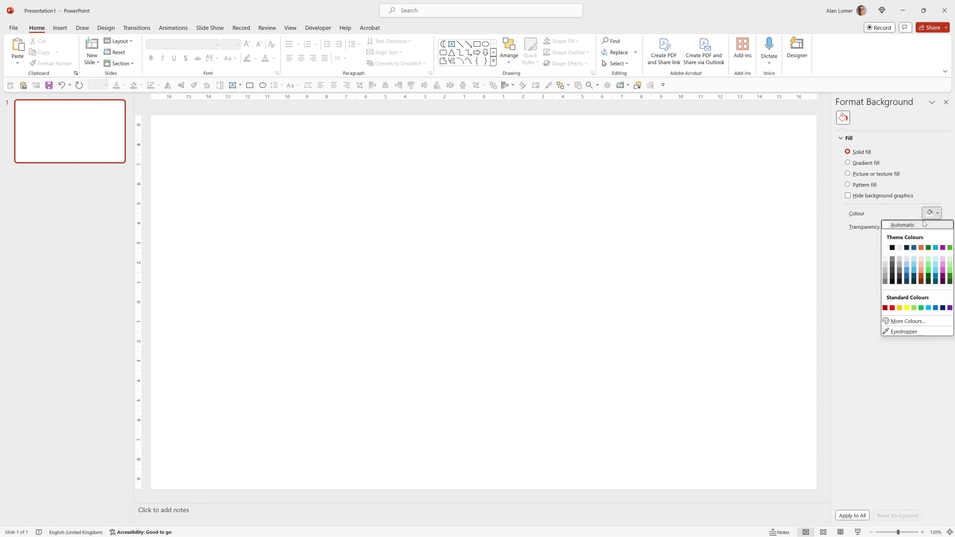
{"action": "left_click", "coordinate": [893, 251]}
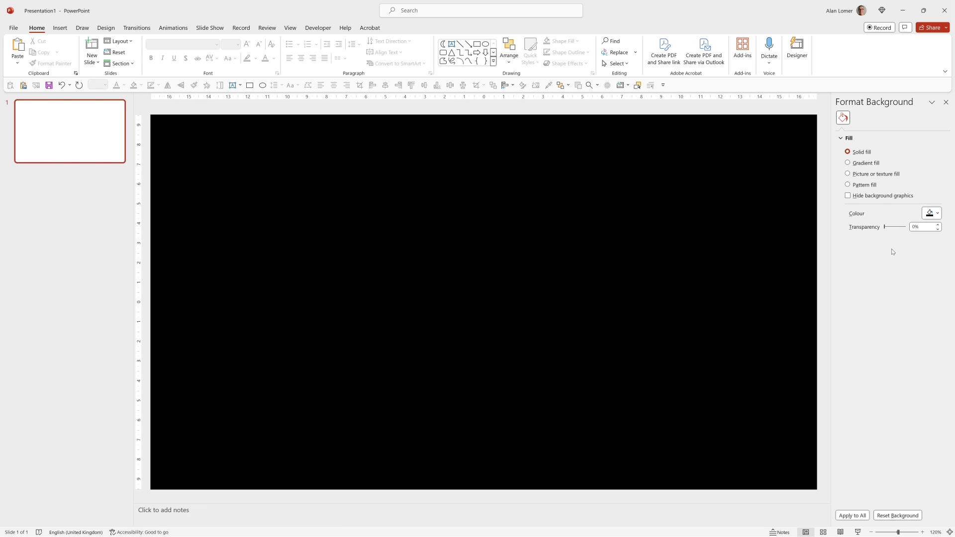
Insert a 13.1 cm circle and centre it horizontally and vertically on the slide.
{"action": "left_click", "coordinate": [487, 45]}
{"action": "left_click", "coordinate": [331, 214]}
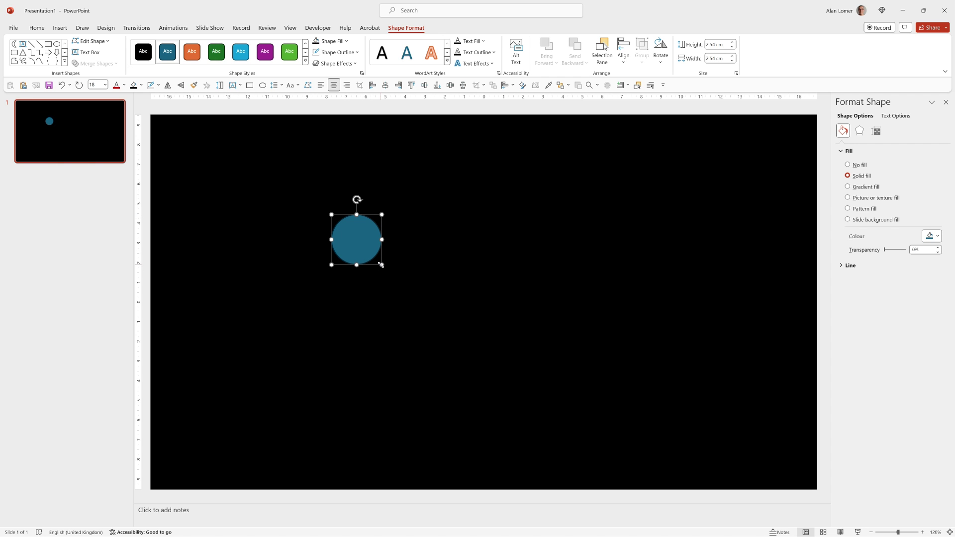
{"action": "left_click_drag", "start_coordinate": [381, 265], "coordinate": [590, 460]}
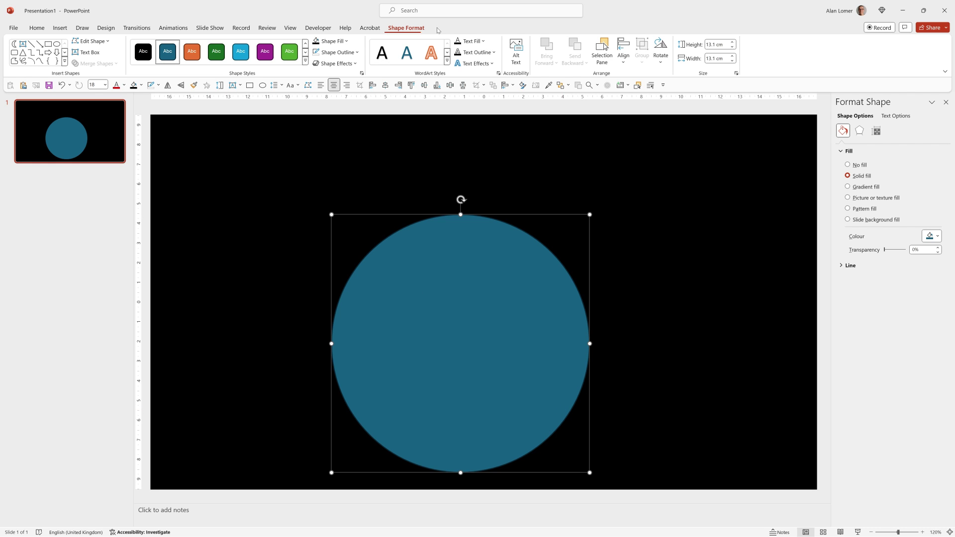
{"action": "left_click", "coordinate": [623, 52]}
{"action": "left_click", "coordinate": [645, 89]}
{"action": "left_click", "coordinate": [623, 52]}
{"action": "left_click", "coordinate": [647, 130]}
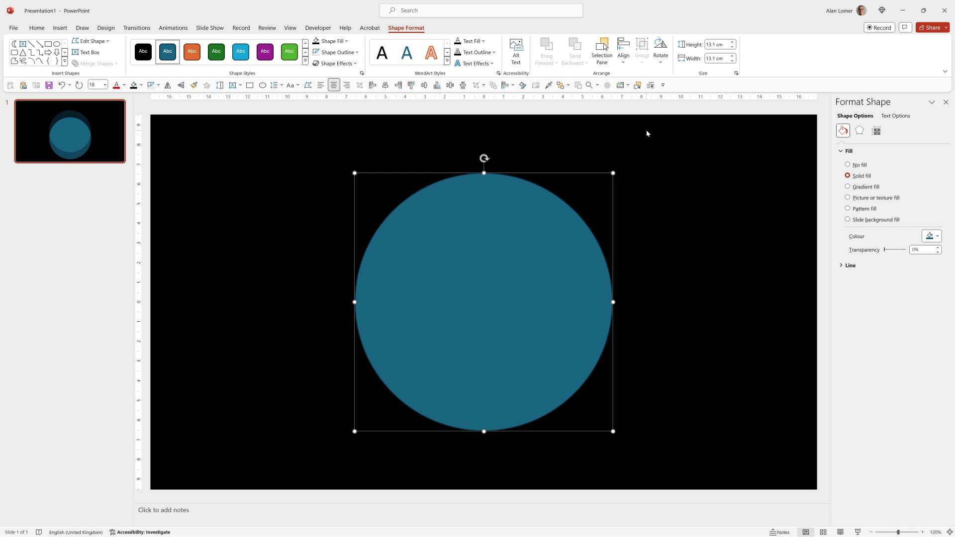
Give the circle a green outline and a black fill.
{"action": "left_click", "coordinate": [36, 28]}
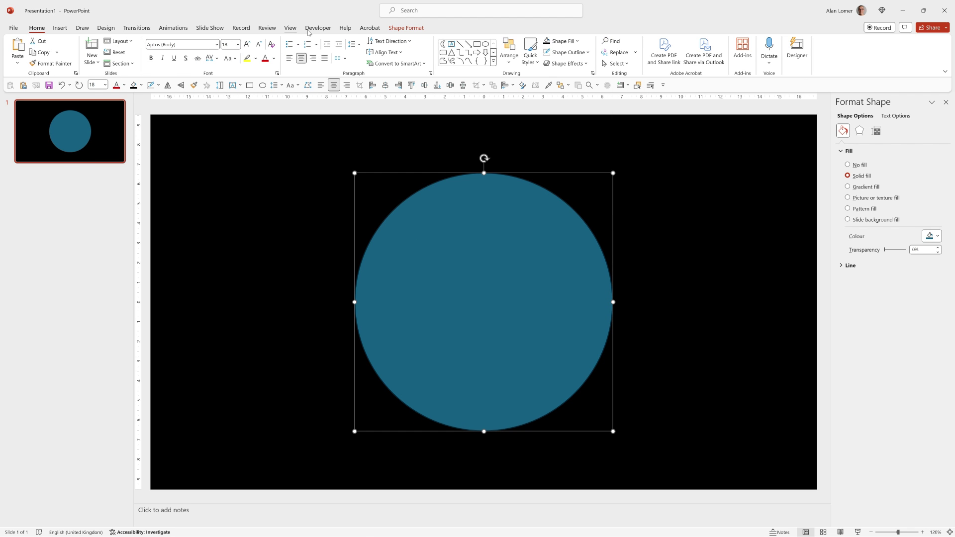
{"action": "left_click", "coordinate": [509, 50]}
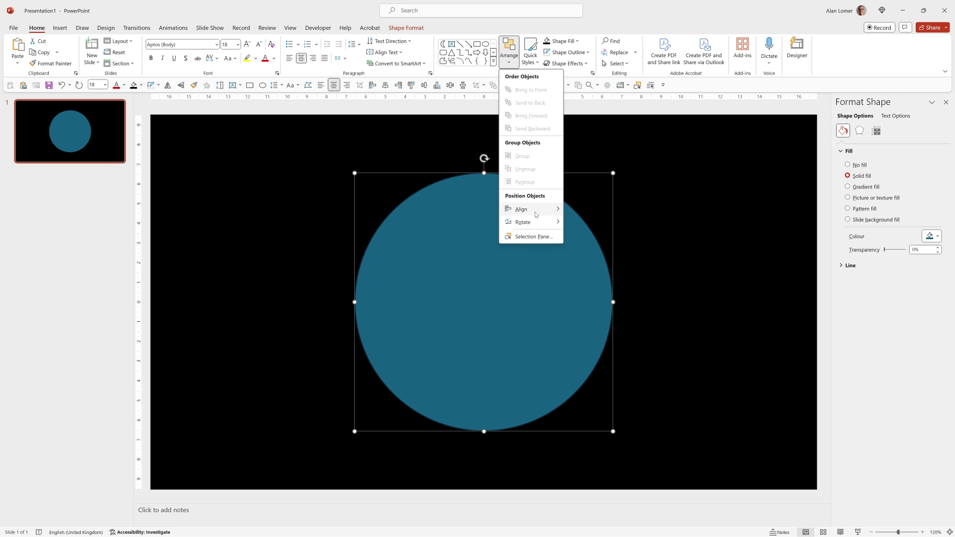
{"action": "mouse_move", "coordinate": [536, 214]}
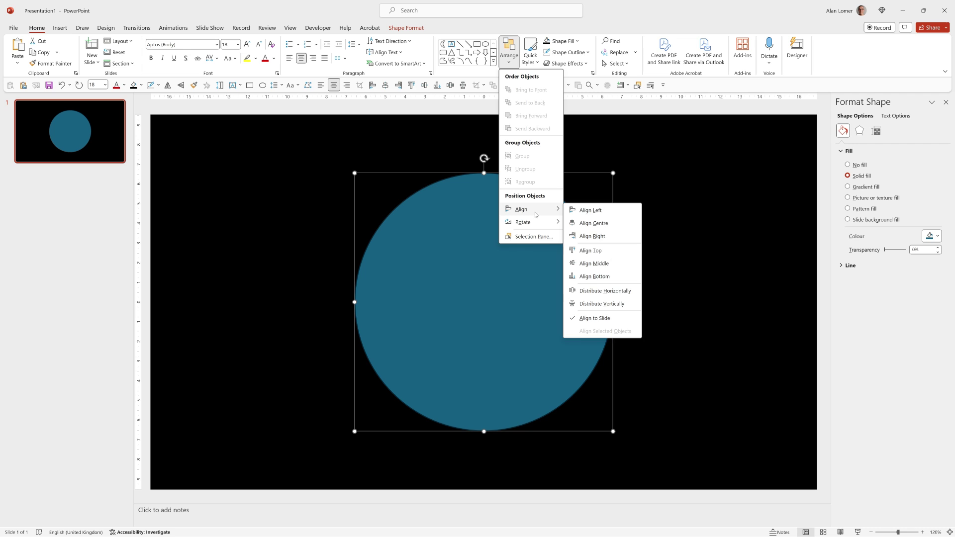
{"action": "left_click", "coordinate": [400, 28]}
{"action": "left_click", "coordinate": [344, 53]}
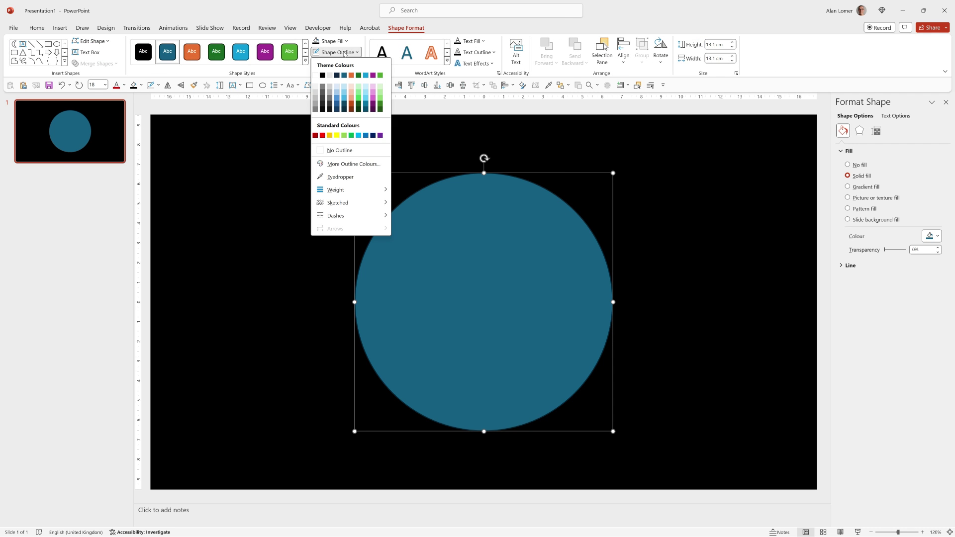
{"action": "left_click", "coordinate": [380, 75]}
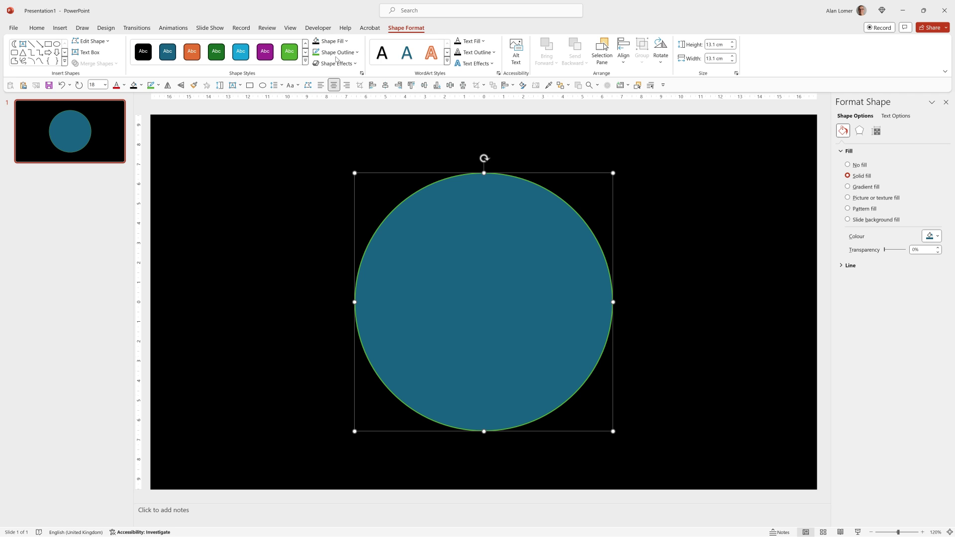
{"action": "left_click", "coordinate": [331, 42]}
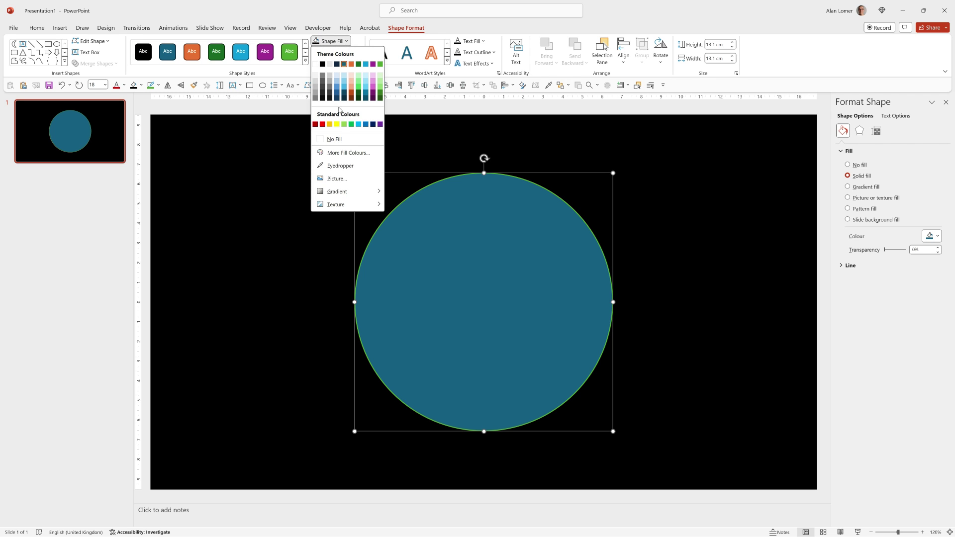
{"action": "left_click", "coordinate": [323, 64]}
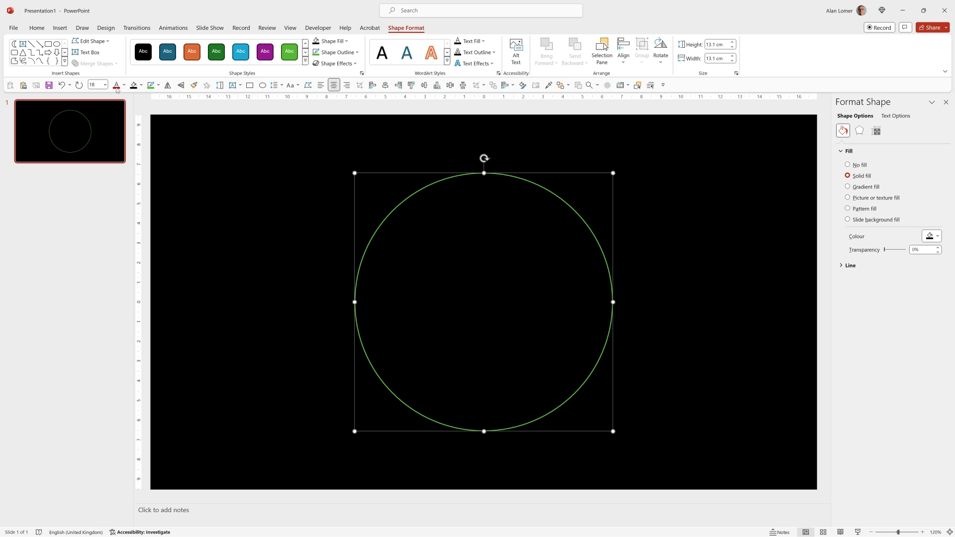
Insert a 10.3 cm circle centred horizontally and vertically inside the green one.
{"action": "left_click", "coordinate": [57, 44]}
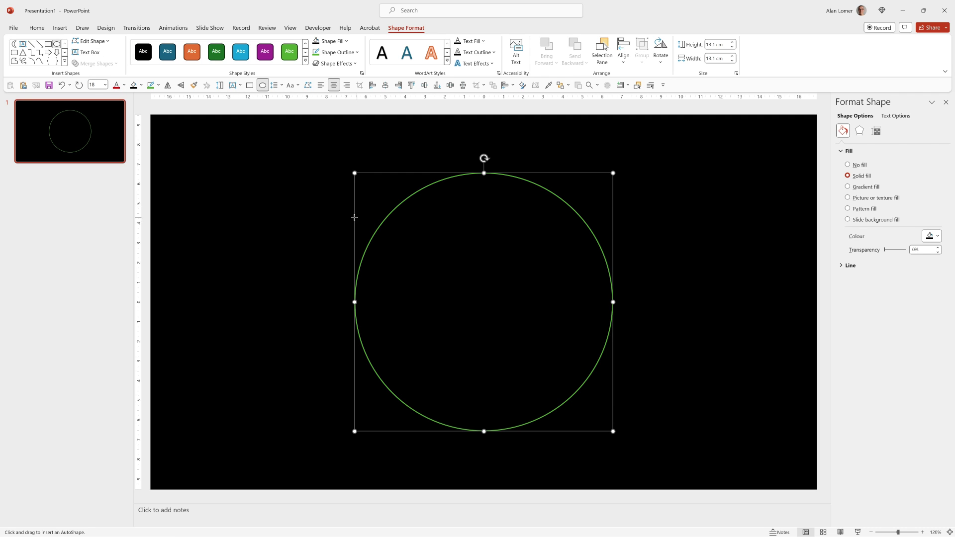
{"action": "left_click", "coordinate": [317, 217]}
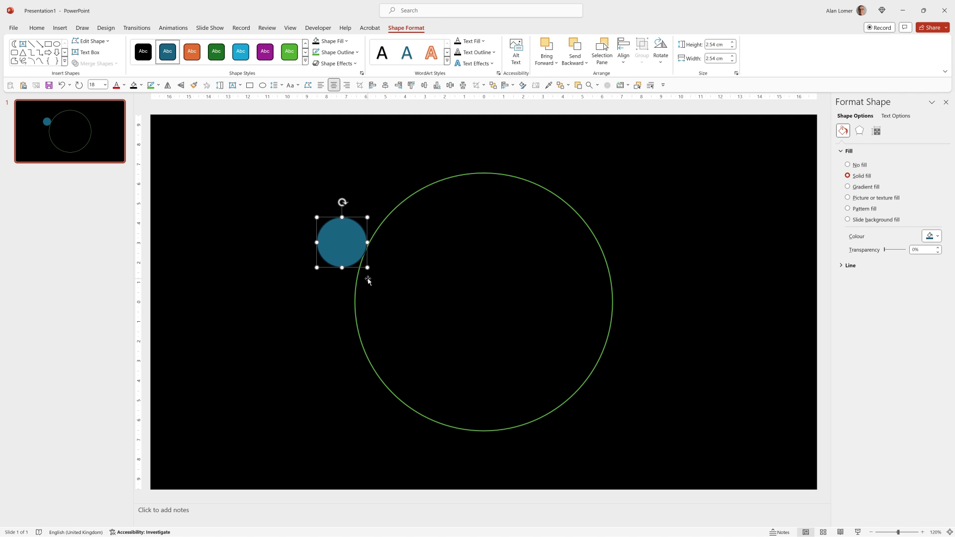
{"action": "left_click_drag", "start_coordinate": [391, 283], "coordinate": [519, 420]}
{"action": "left_click", "coordinate": [629, 59]}
{"action": "left_click", "coordinate": [637, 90]}
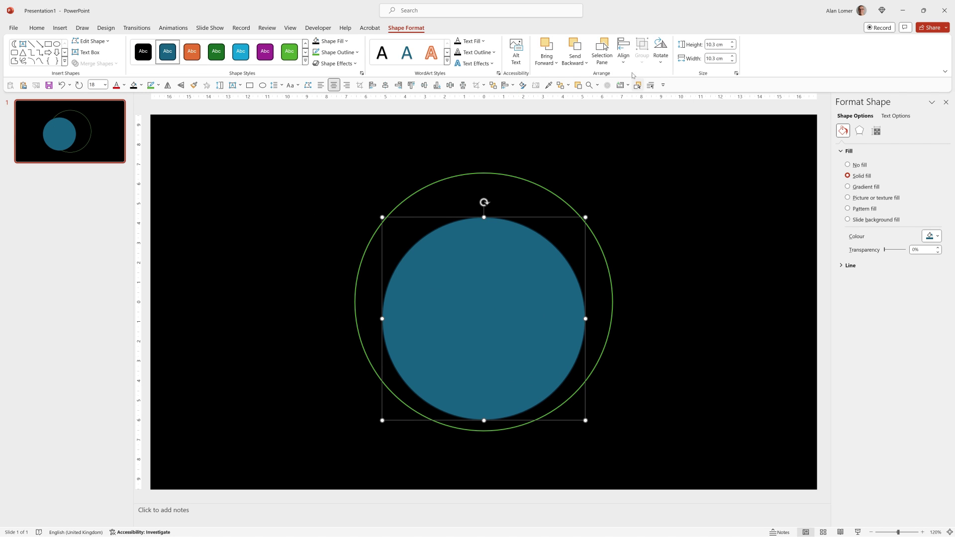
{"action": "left_click", "coordinate": [627, 62]}
{"action": "left_click", "coordinate": [643, 130]}
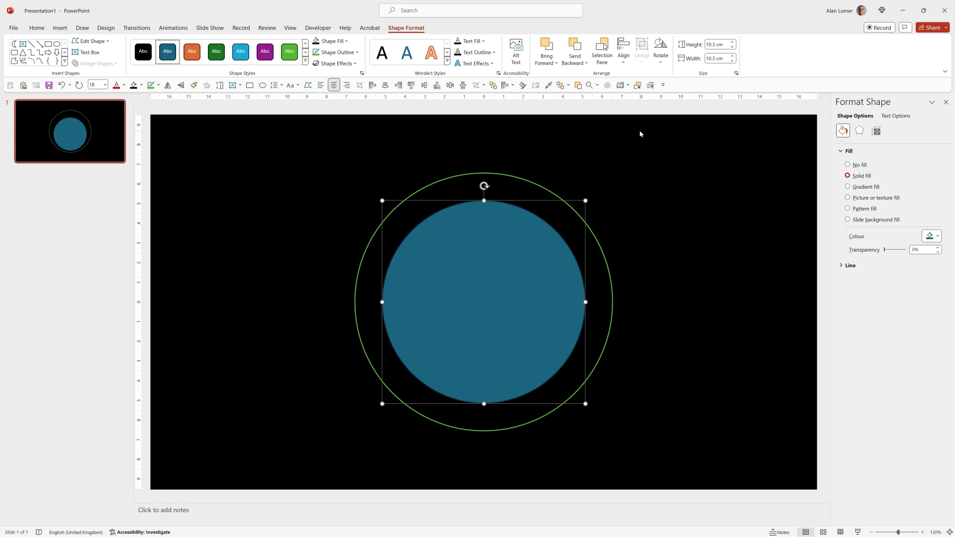
Fill the inner circle with a red radial gradient, 82% transparent outer stop, and no outline.
{"action": "left_click", "coordinate": [932, 237]}
{"action": "left_click", "coordinate": [891, 320]}
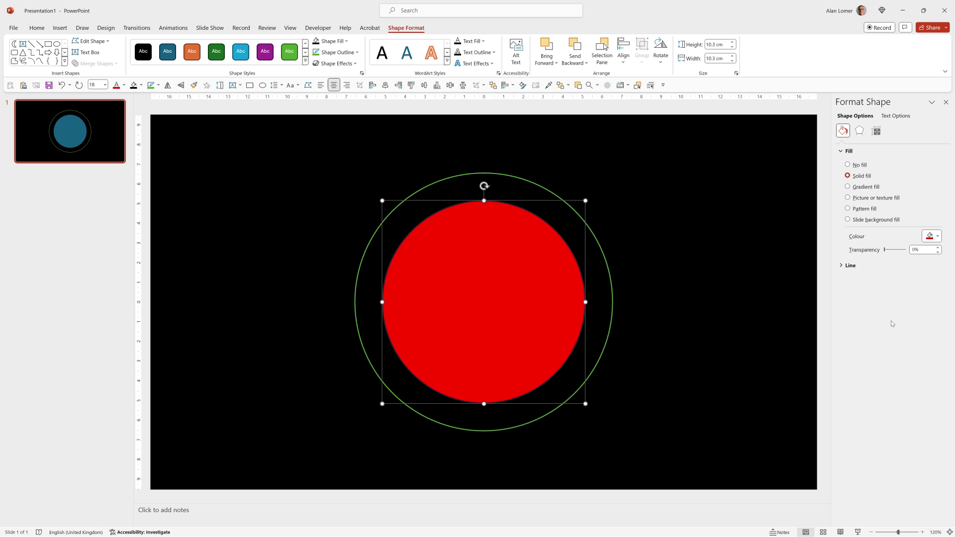
{"action": "left_click", "coordinate": [855, 189]}
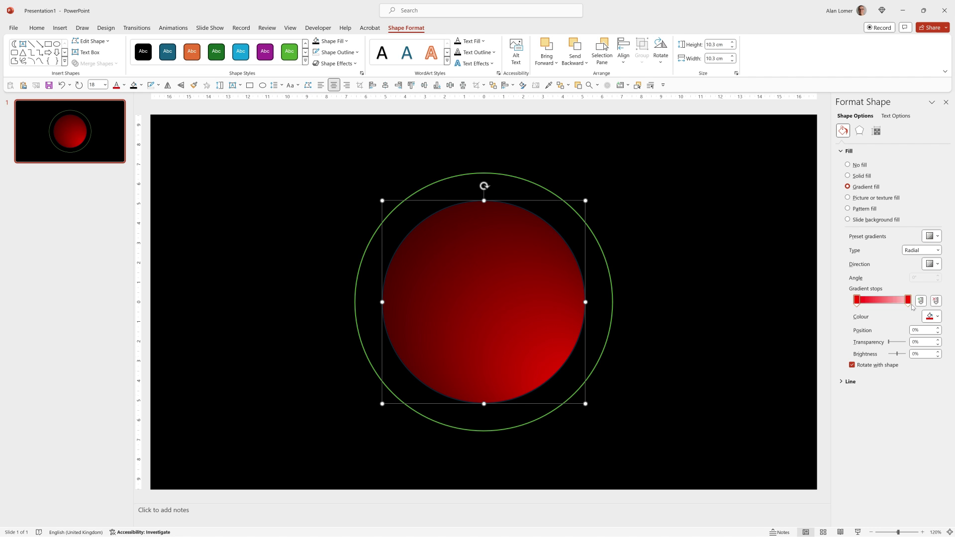
{"action": "left_click", "coordinate": [908, 301]}
{"action": "left_click", "coordinate": [335, 52]}
{"action": "left_click", "coordinate": [342, 150]}
Duplicate the gradient circle, fill the copy solid black, shrink it and centre it to form a ring.
{"action": "key", "text": "ctrl+d"}
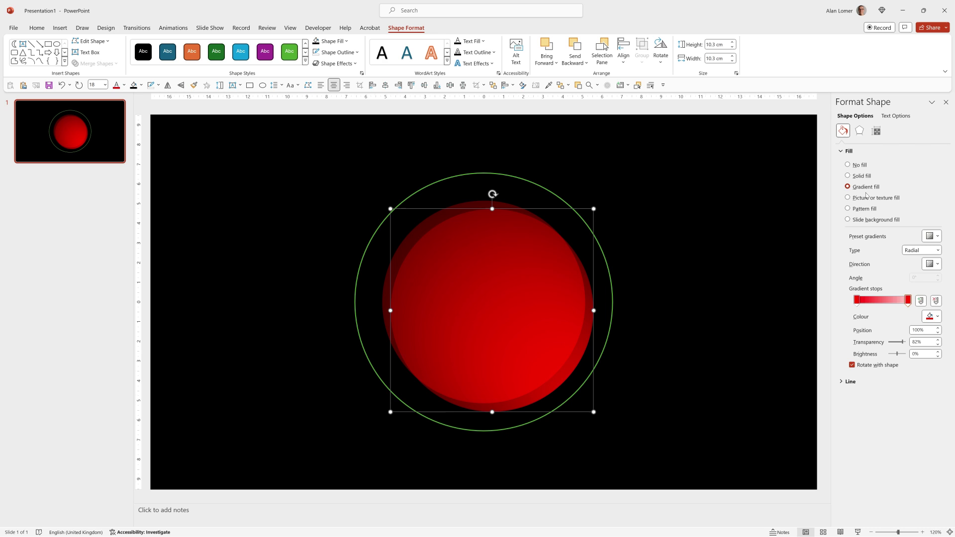
{"action": "left_click", "coordinate": [859, 176]}
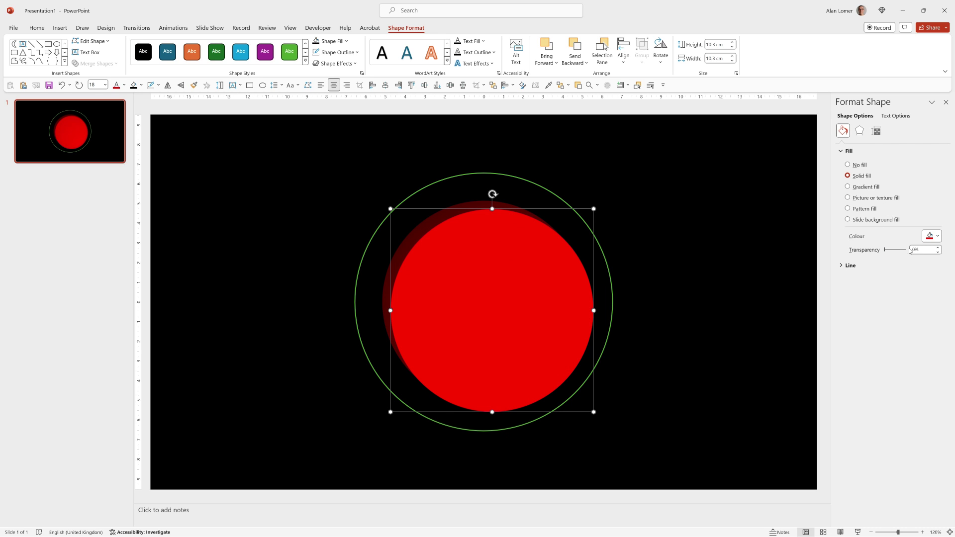
{"action": "left_click", "coordinate": [934, 236]}
{"action": "left_click", "coordinate": [893, 263]}
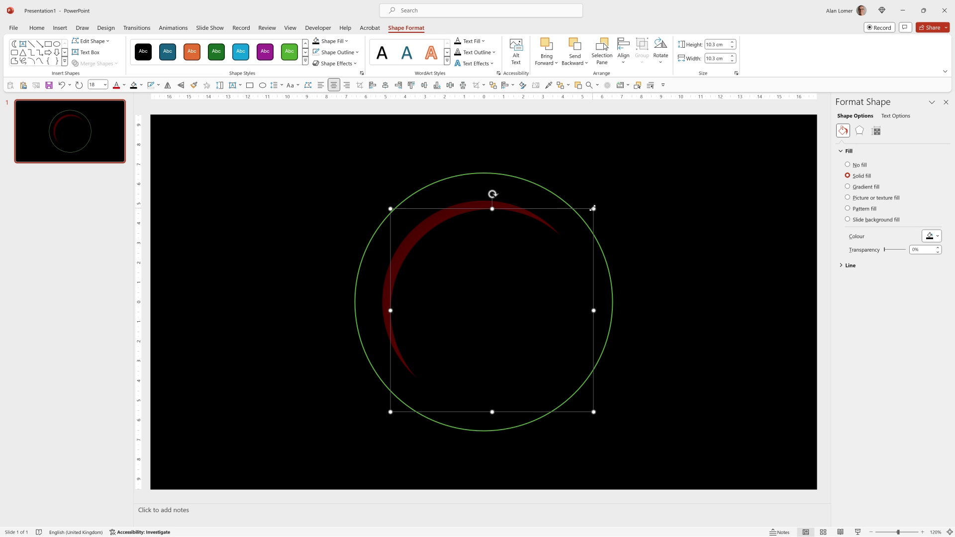
{"action": "left_click_drag", "start_coordinate": [592, 208], "coordinate": [565, 236]}
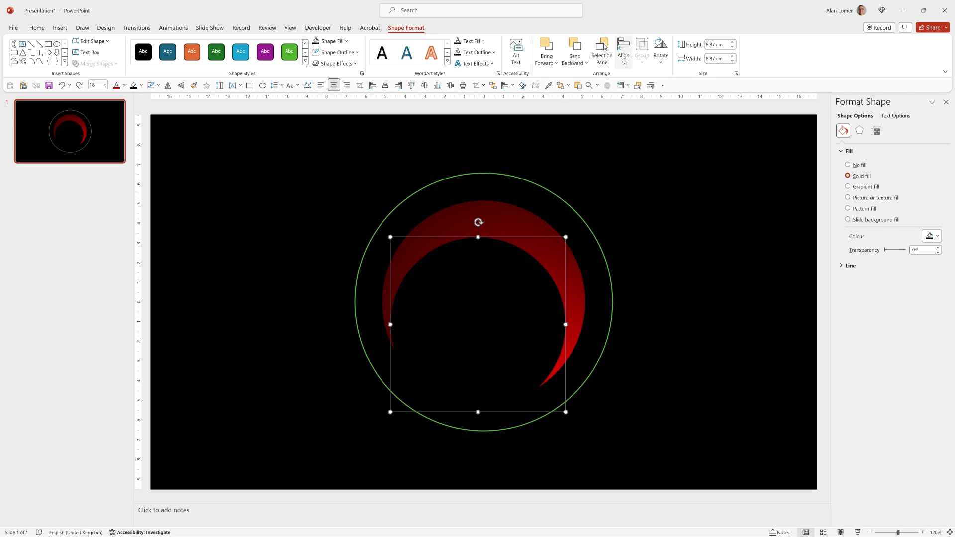
{"action": "left_click", "coordinate": [623, 57]}
{"action": "left_click", "coordinate": [645, 90]}
{"action": "left_click", "coordinate": [623, 57]}
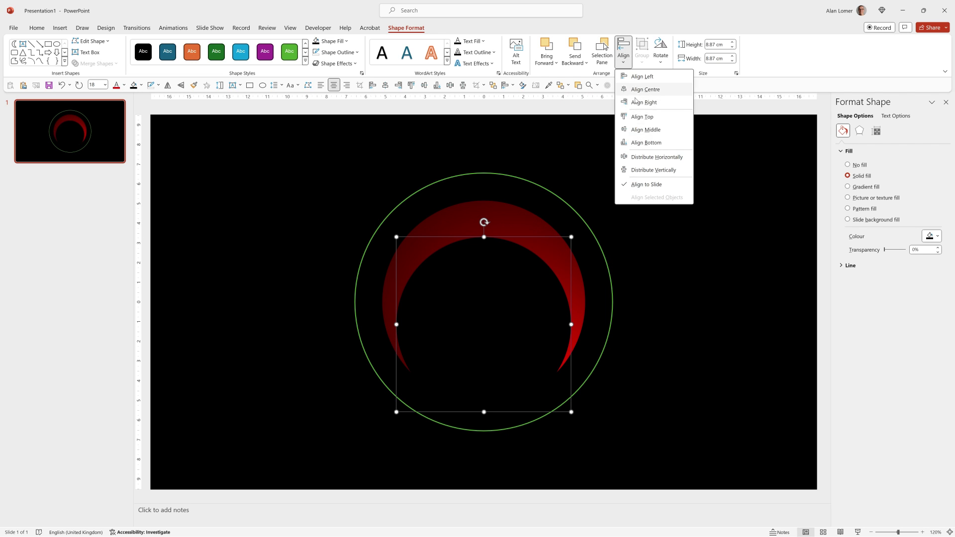
{"action": "left_click", "coordinate": [645, 131]}
Try shrinking the inner black circle to thicken the ring, then undo the resize.
{"action": "left_click", "coordinate": [326, 240]}
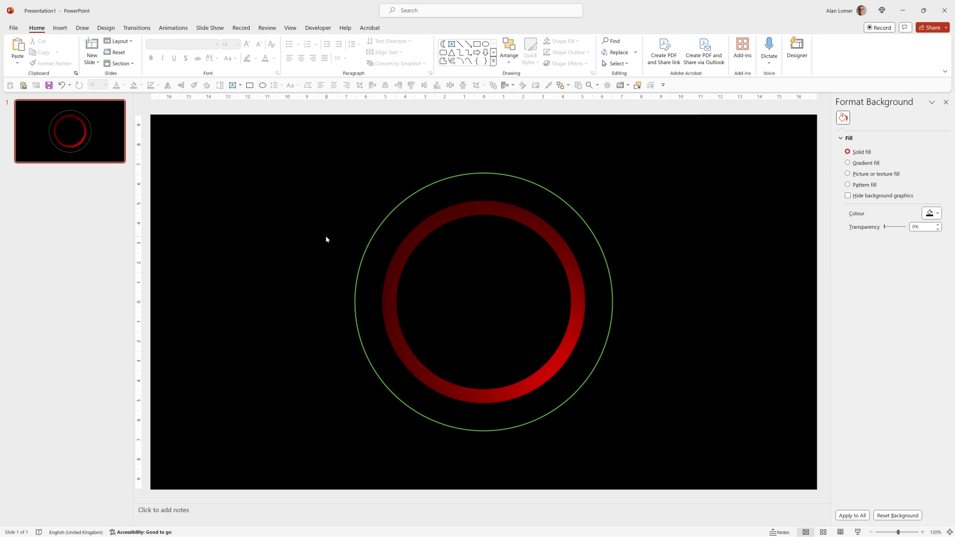
{"action": "left_click", "coordinate": [496, 235]}
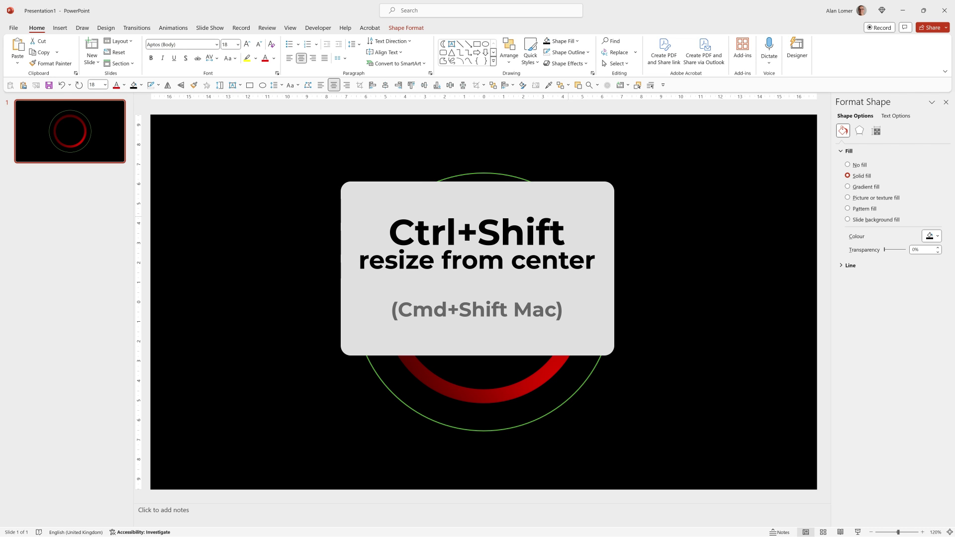
{"action": "left_click_drag", "start_coordinate": [574, 213], "coordinate": [556, 231]}
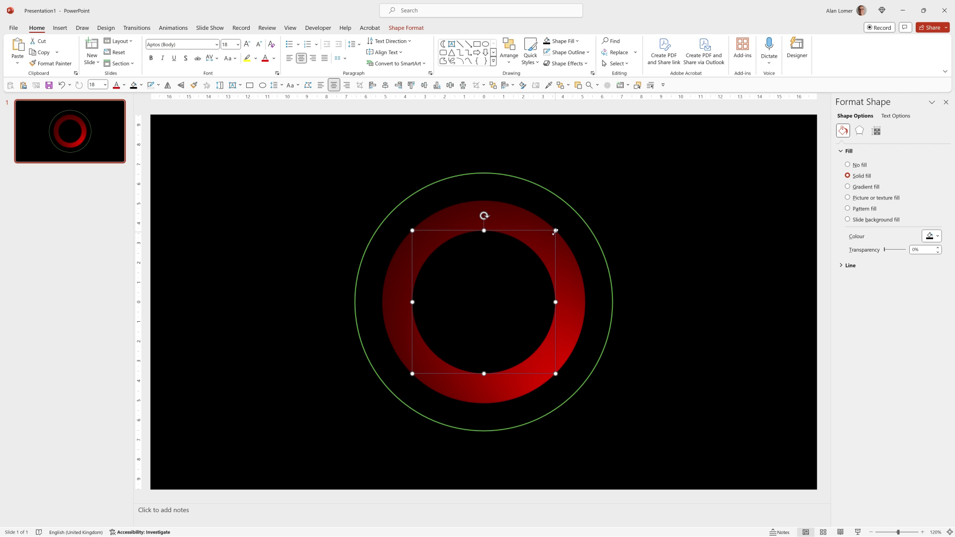
{"action": "key", "text": "ctrl+z"}
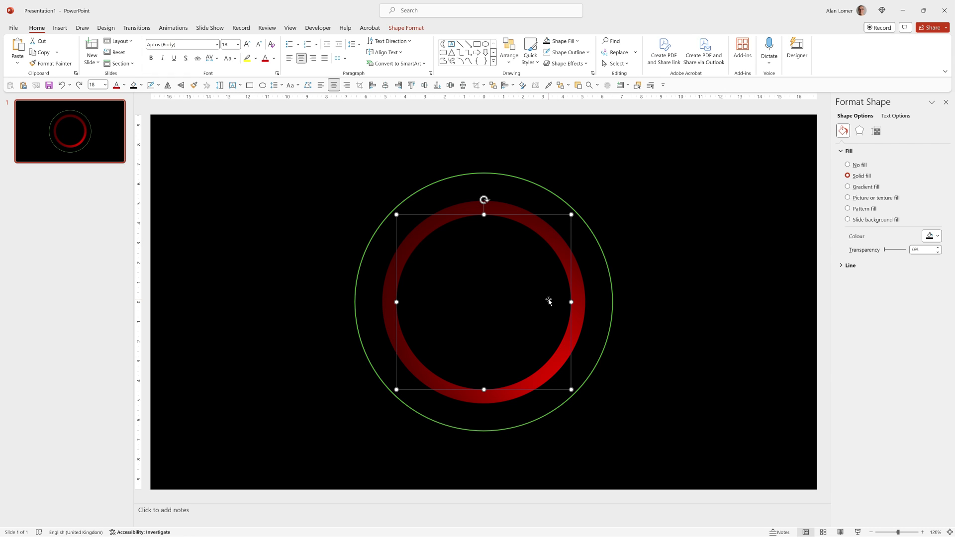
Temporarily fill the inner circle green, then offset and enlarge it within the ring.
{"action": "key", "text": "Right"}
{"action": "key", "text": "Right"}
{"action": "key", "text": "Down"}
{"action": "key", "text": "Down"}
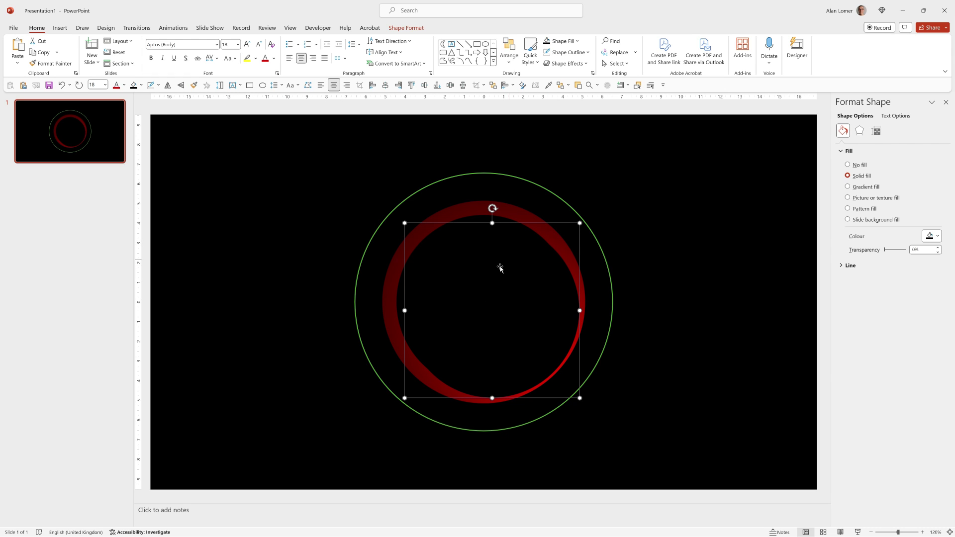
{"action": "left_click", "coordinate": [565, 46]}
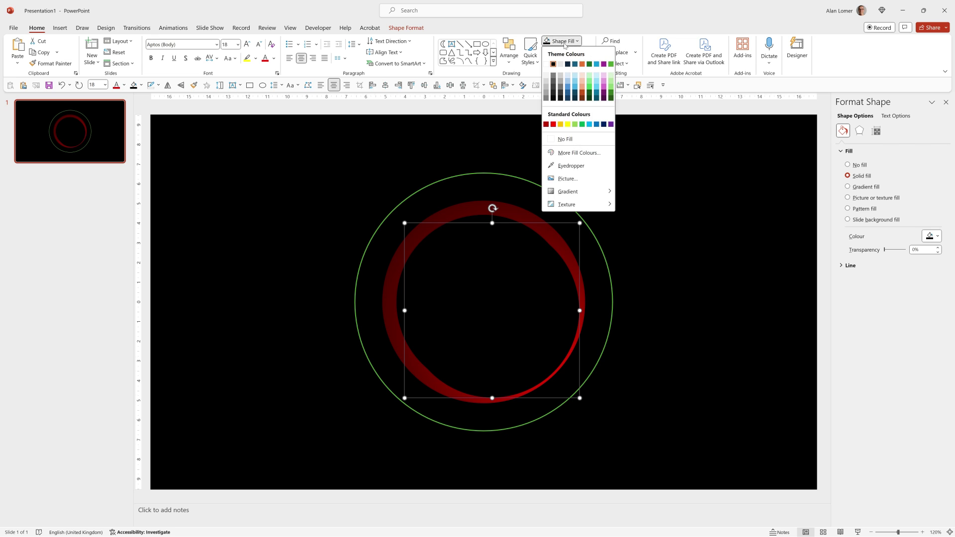
{"action": "left_click", "coordinate": [610, 64]}
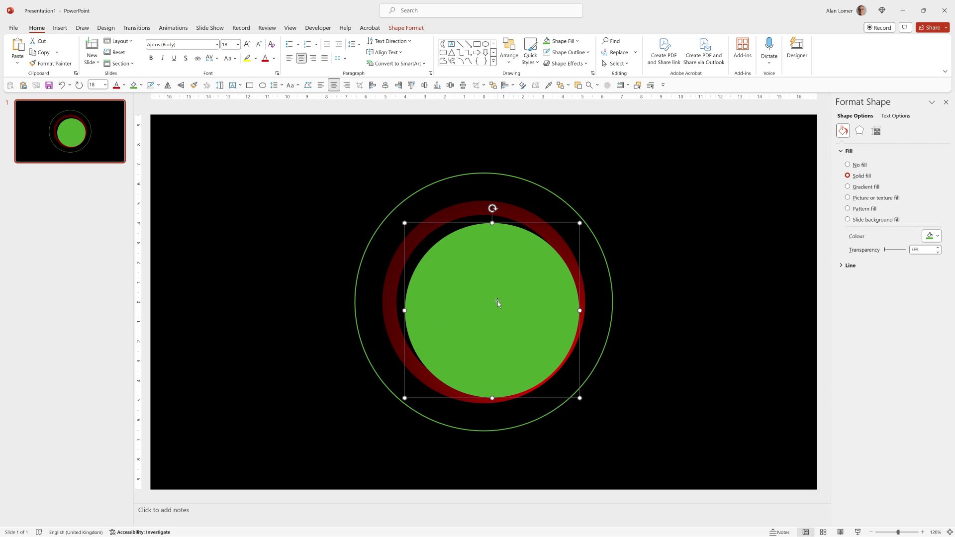
{"action": "left_click_drag", "start_coordinate": [497, 300], "coordinate": [478, 301]}
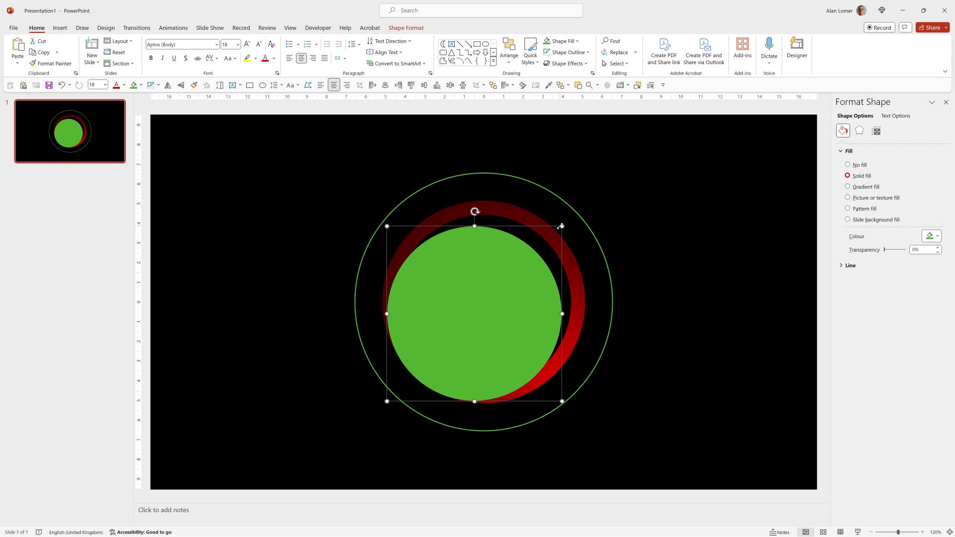
{"action": "left_click_drag", "start_coordinate": [561, 226], "coordinate": [571, 213]}
{"action": "left_click_drag", "start_coordinate": [487, 293], "coordinate": [485, 294]}
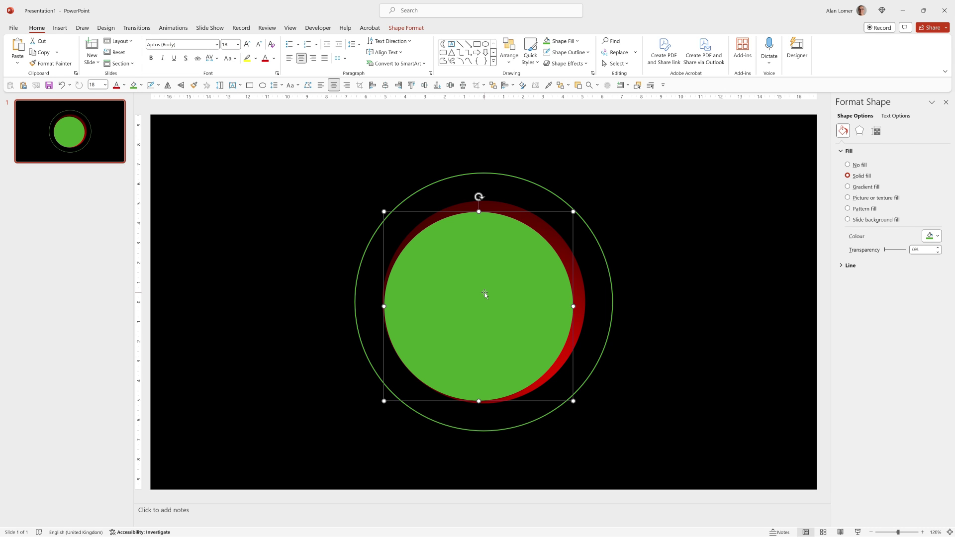
{"action": "key", "text": "ctrl+Down"}
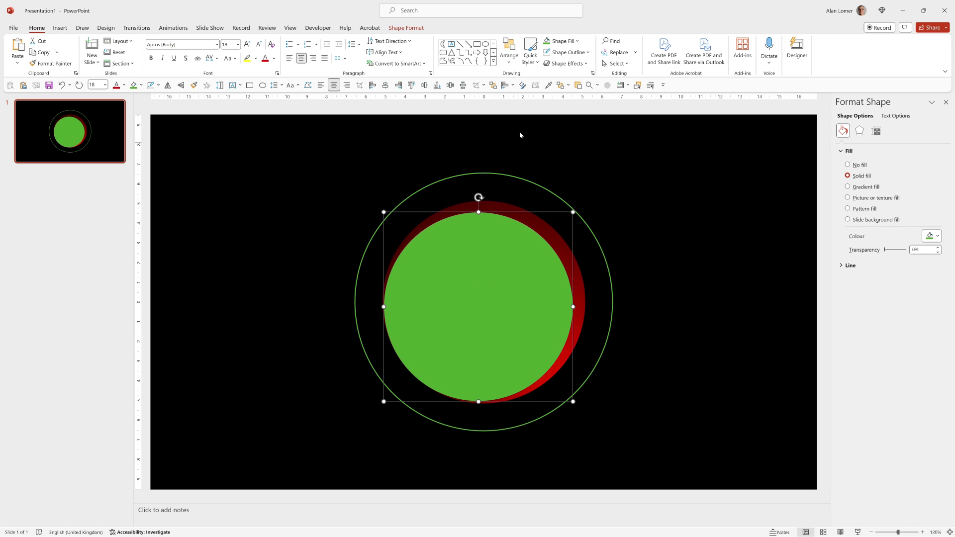
Fill the offset circle black to reveal the tapered crescent, then slightly resize the red arc.
{"action": "left_click", "coordinate": [560, 41]}
{"action": "left_click", "coordinate": [554, 65]}
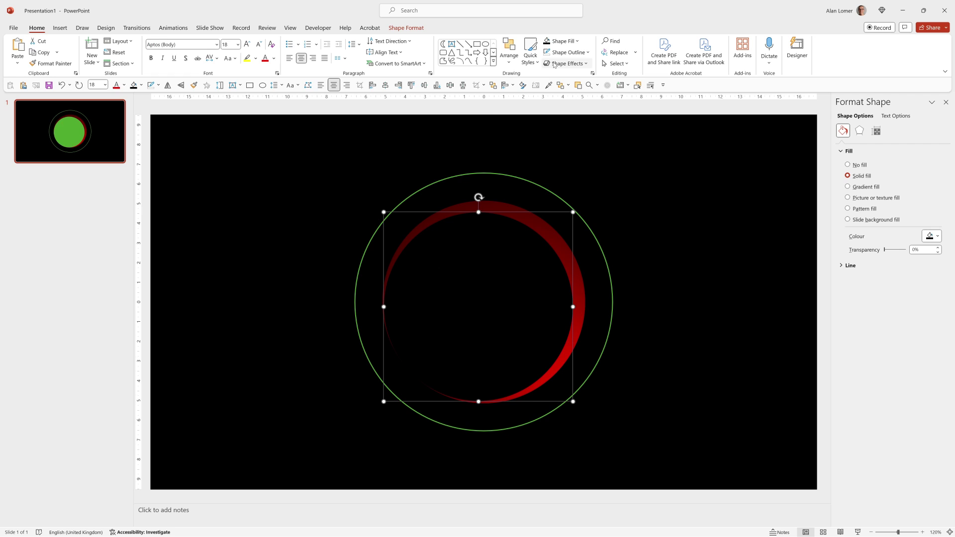
{"action": "left_click", "coordinate": [310, 259]}
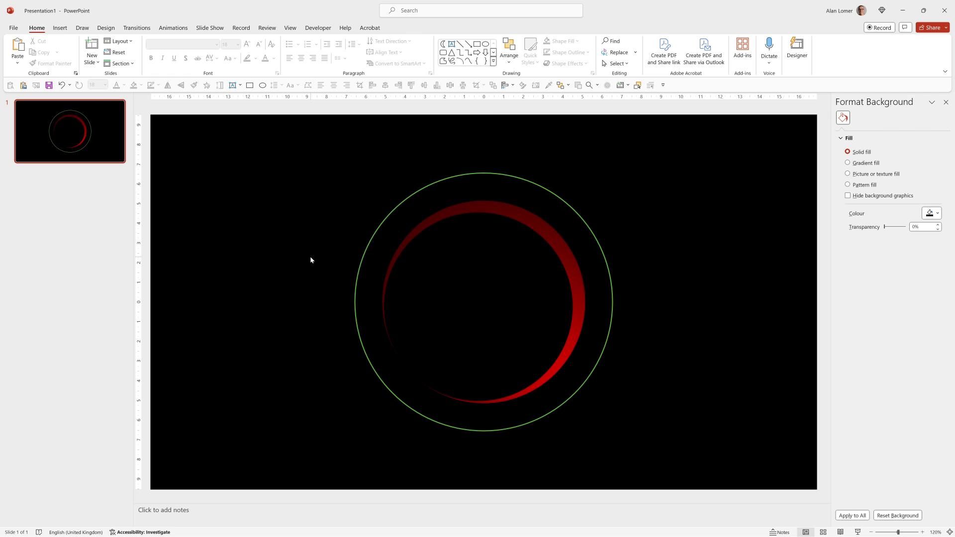
{"action": "left_click", "coordinate": [485, 253]}
{"action": "mouse_move", "coordinate": [571, 211]}
{"action": "left_mouse_down"}
{"action": "mouse_move", "coordinate": [562, 215]}
{"action": "mouse_move", "coordinate": [573, 211]}
{"action": "left_mouse_up"}
Insert a Moon shape and rotate it 90° into a bowl shape.
{"action": "left_click", "coordinate": [495, 65]}
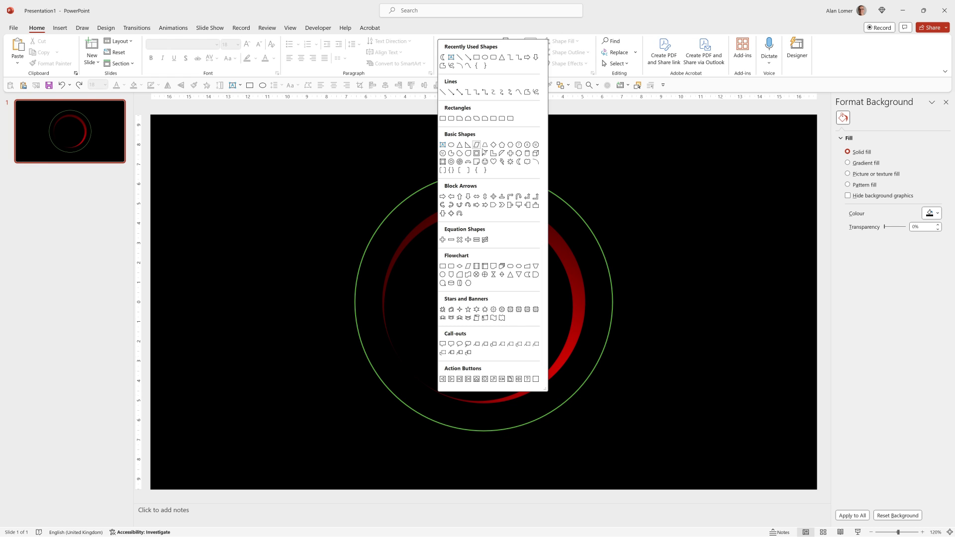
{"action": "left_click", "coordinate": [517, 162]}
{"action": "left_click", "coordinate": [451, 320]}
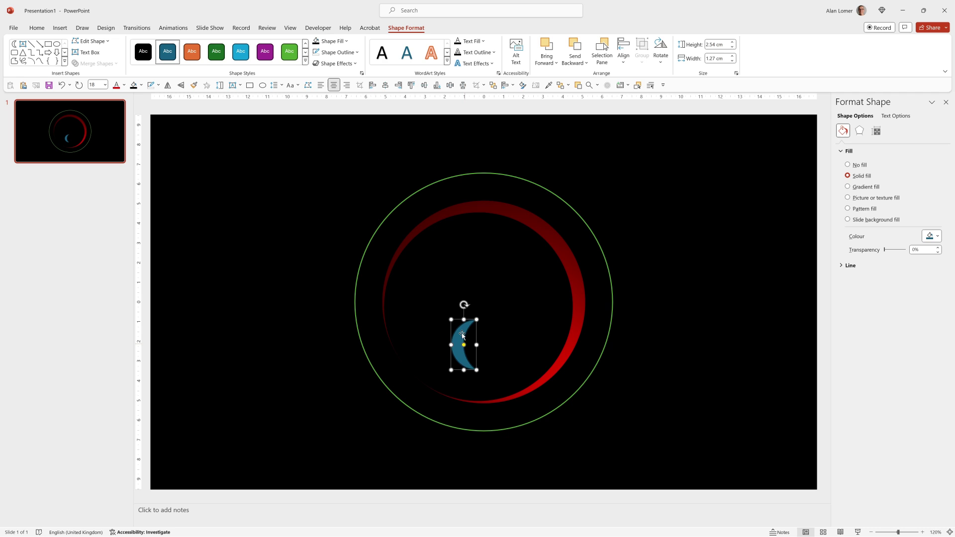
{"action": "left_click_drag", "start_coordinate": [460, 332], "coordinate": [509, 299]}
{"action": "key", "text": "ctrl+z"}
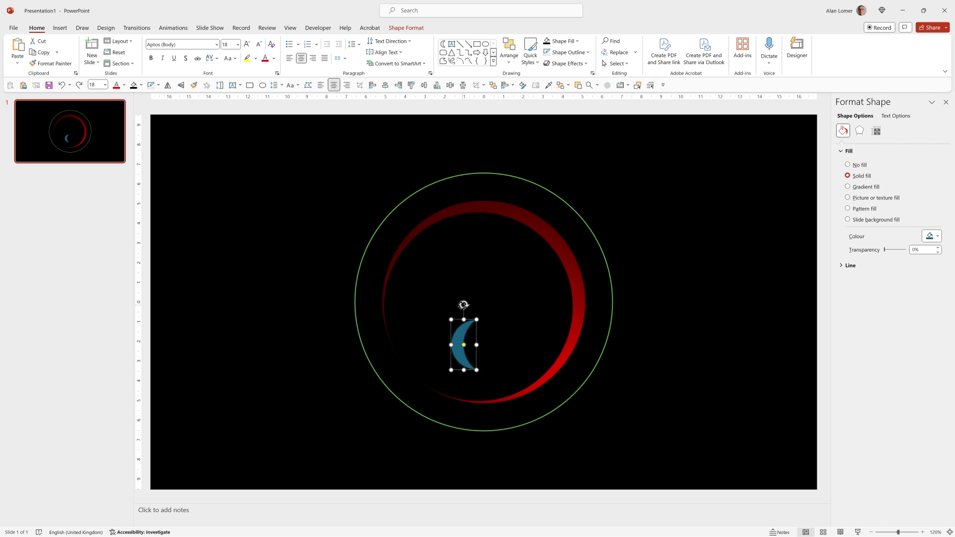
{"action": "left_click_drag", "start_coordinate": [463, 304], "coordinate": [564, 305]}
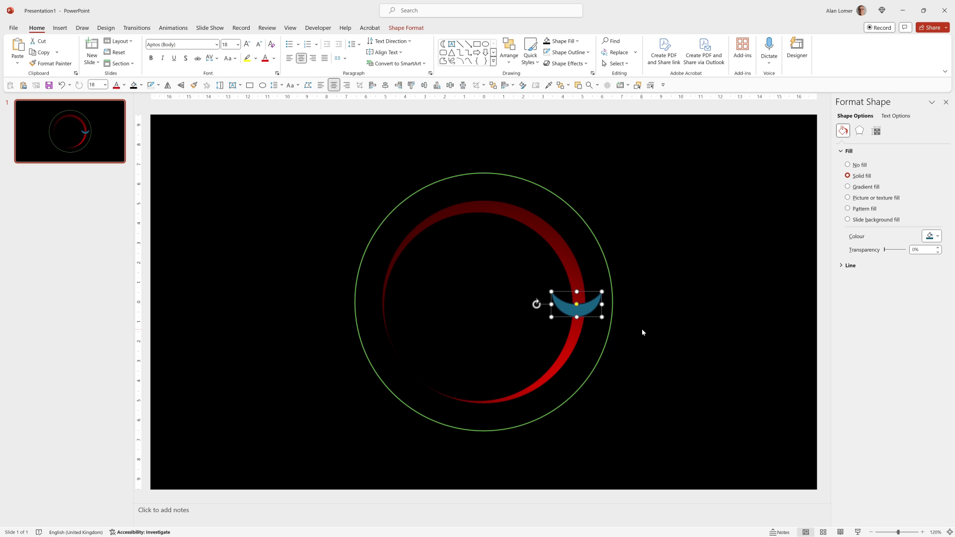
Zoom in and resize the crescent into a narrow sliver across the arc's thick right side.
{"action": "scroll", "coordinate": [642, 333], "scroll_direction": "up", "scroll_amount": 5}
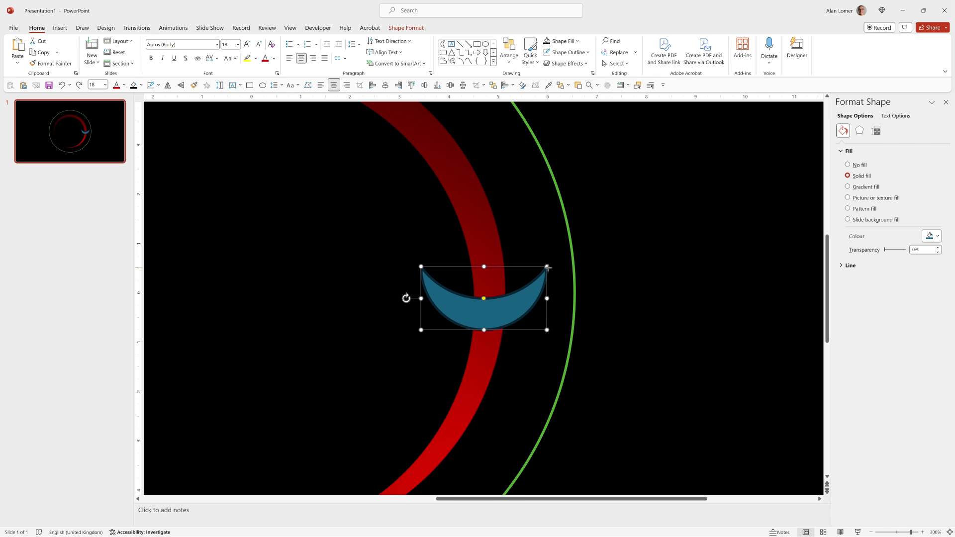
{"action": "left_click_drag", "start_coordinate": [547, 267], "coordinate": [514, 283]}
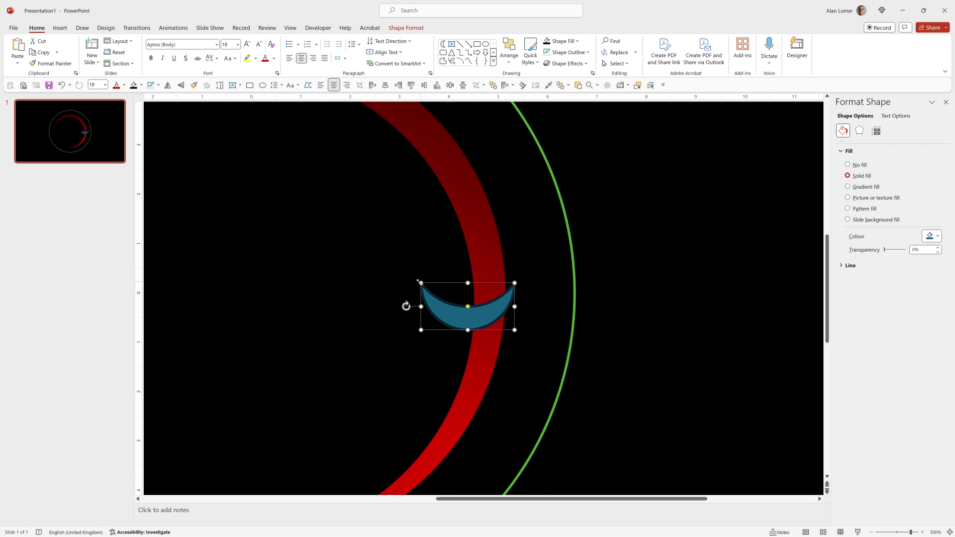
{"action": "left_click_drag", "start_coordinate": [418, 282], "coordinate": [479, 308]}
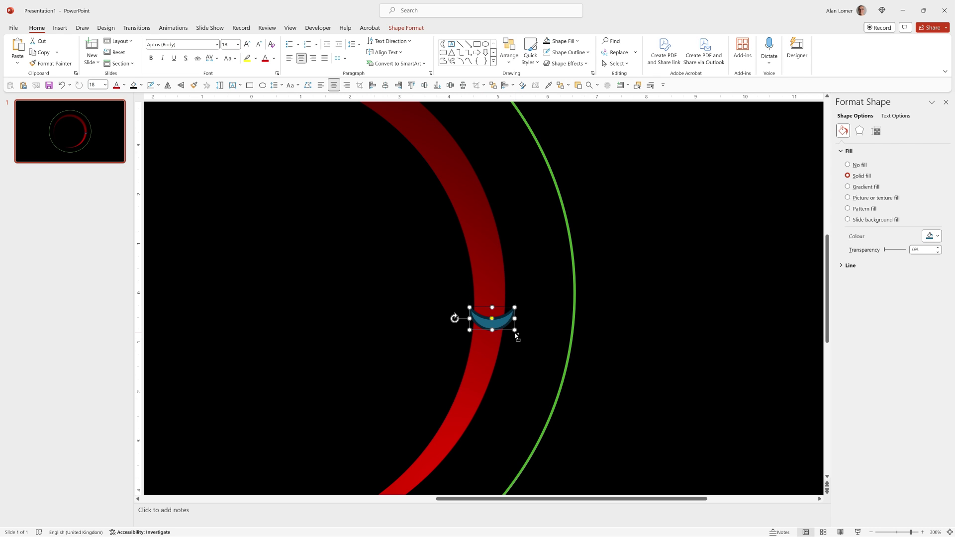
{"action": "scroll", "coordinate": [516, 337], "scroll_direction": "up", "scroll_amount": 10}
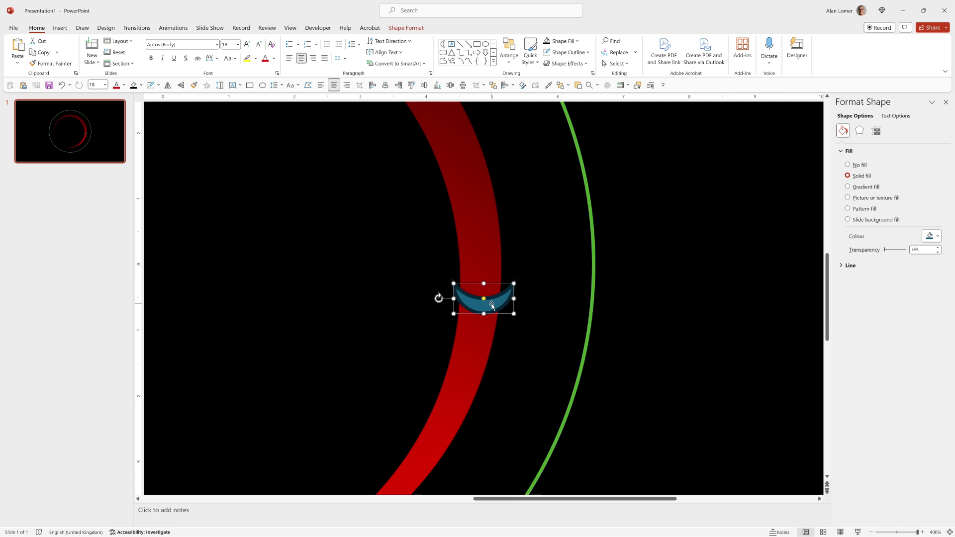
{"action": "left_click_drag", "start_coordinate": [491, 304], "coordinate": [501, 277]}
{"action": "key", "text": "ctrl+z"}
{"action": "key", "text": "ctrl+z"}
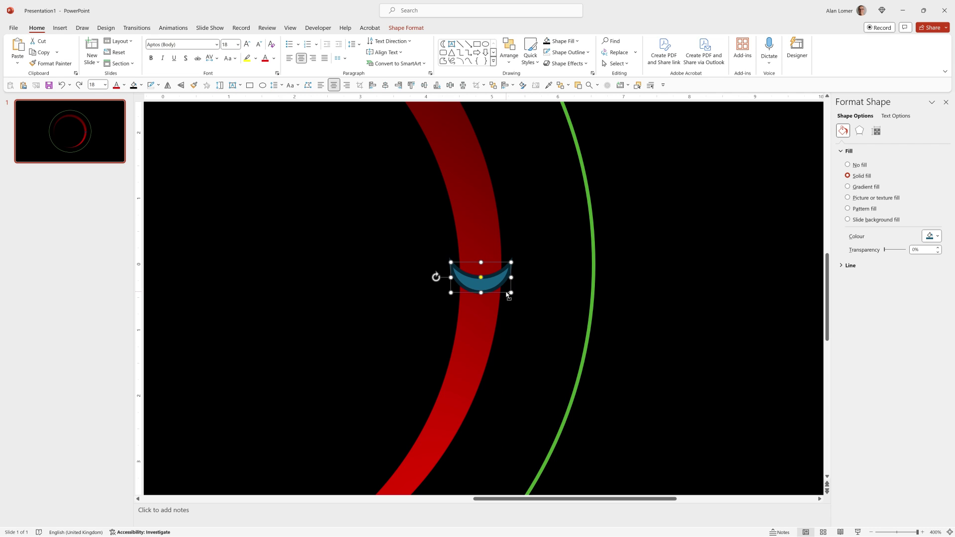
{"action": "left_click_drag", "start_coordinate": [449, 293], "coordinate": [458, 286]}
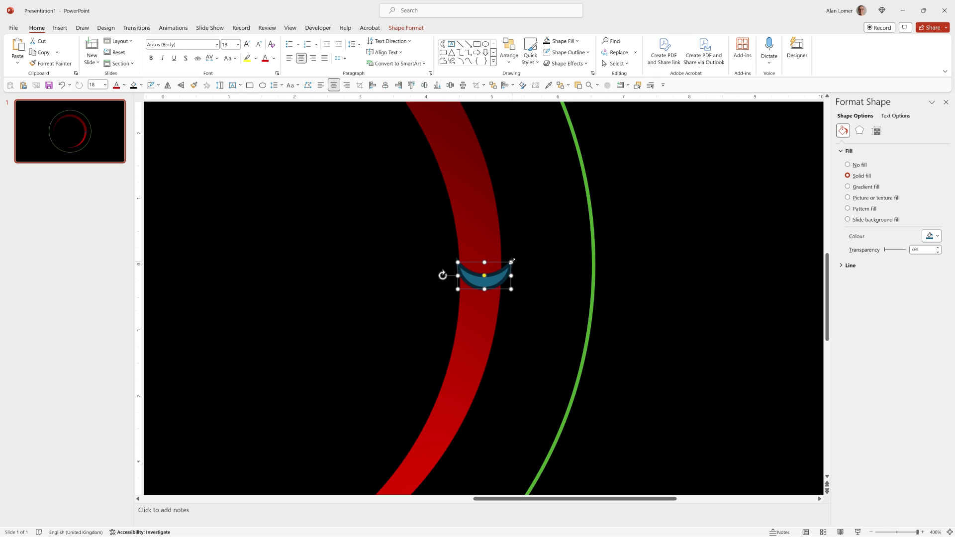
{"action": "left_click_drag", "start_coordinate": [512, 261], "coordinate": [505, 265]}
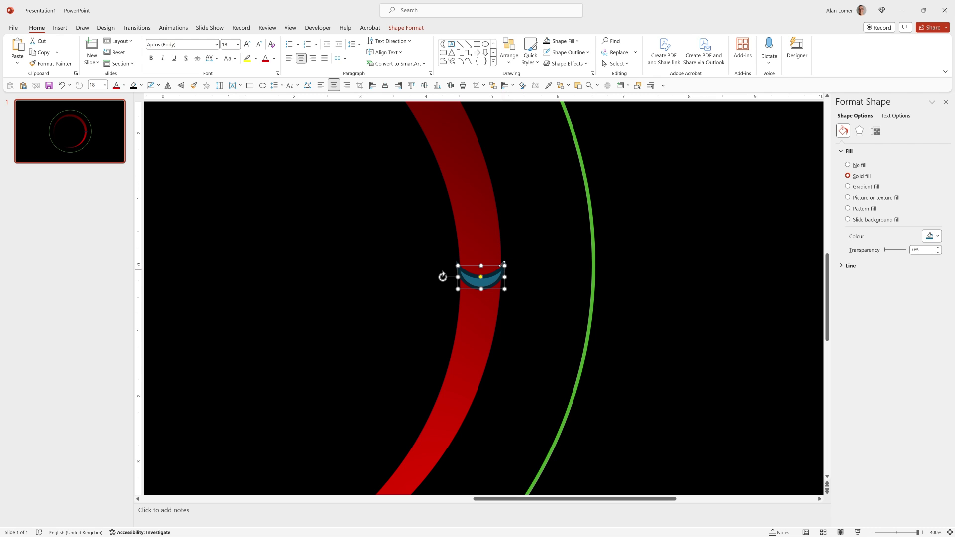
Give the crescent no outline and a black fill, then stretch it taller to notch the arc.
{"action": "left_click", "coordinate": [547, 51]}
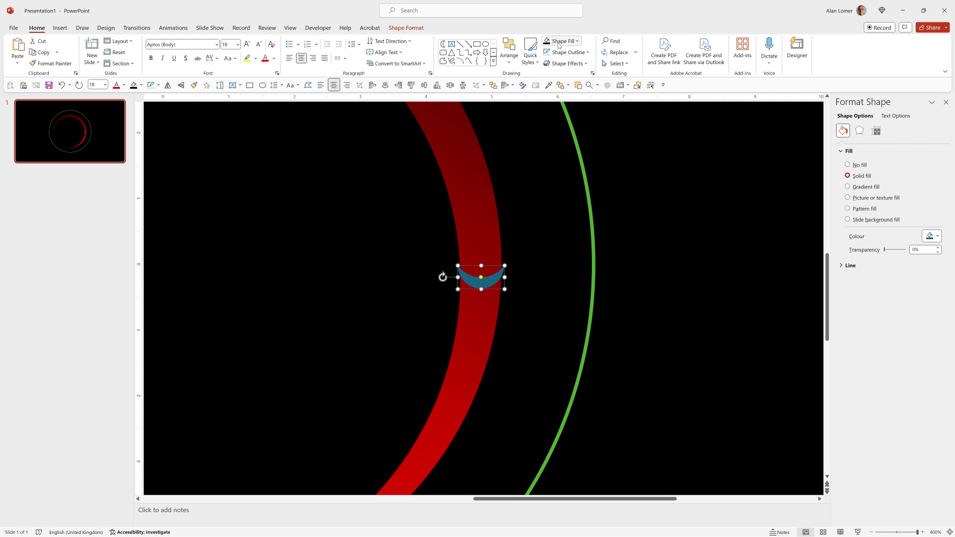
{"action": "left_click", "coordinate": [559, 44]}
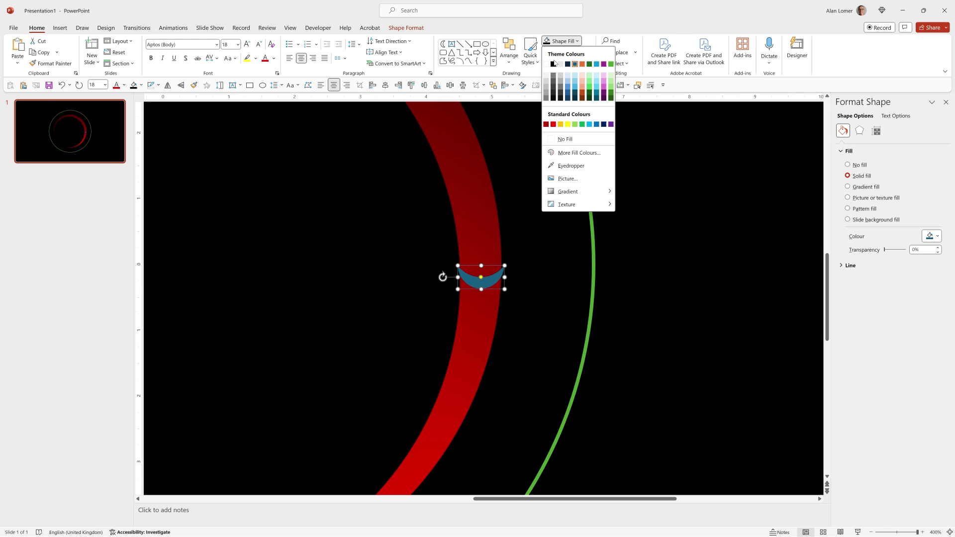
{"action": "left_click", "coordinate": [554, 64]}
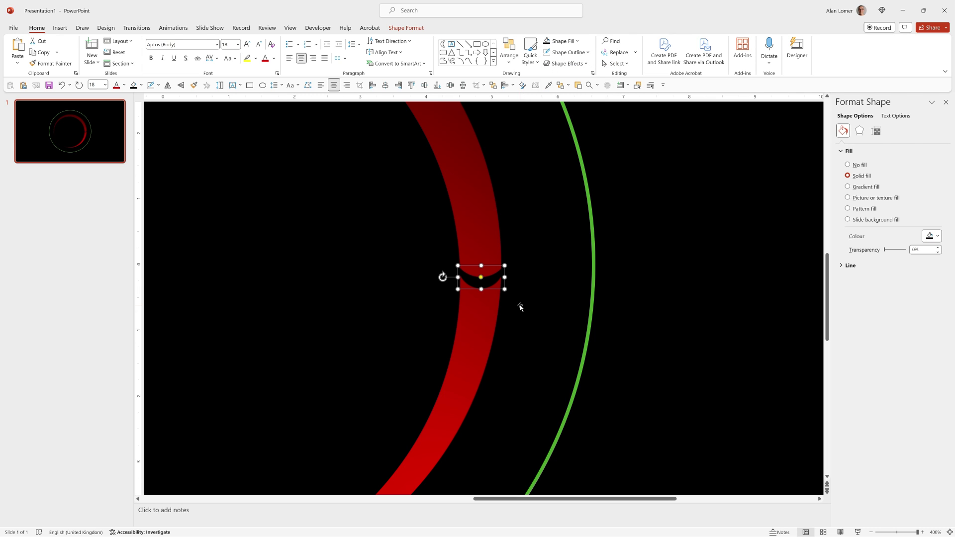
{"action": "left_click_drag", "start_coordinate": [480, 289], "coordinate": [479, 311]}
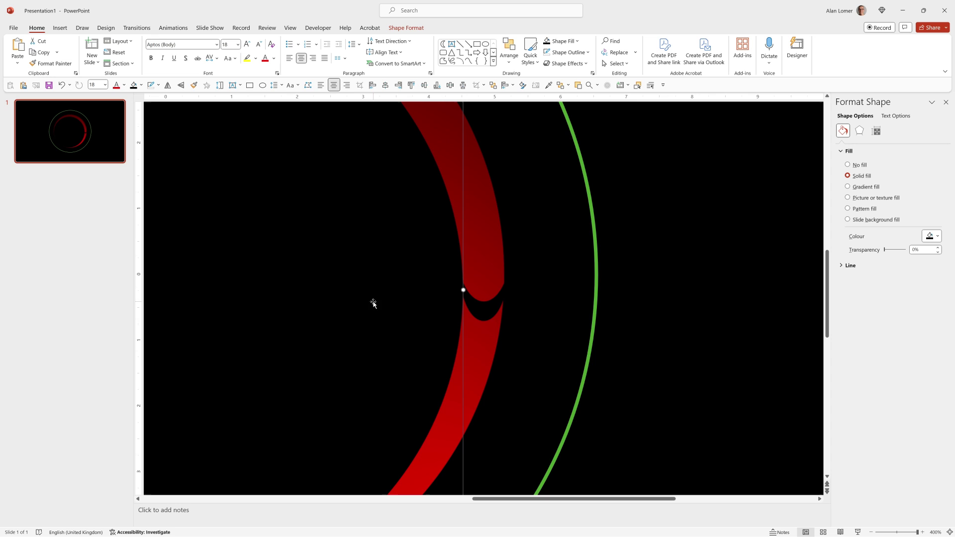
With the Freeform tool, trace the arc's outer edge from its right end round to the faded lower-left.
{"action": "scroll", "coordinate": [373, 302], "scroll_direction": "down", "scroll_amount": 5, "text": "ctrl"}
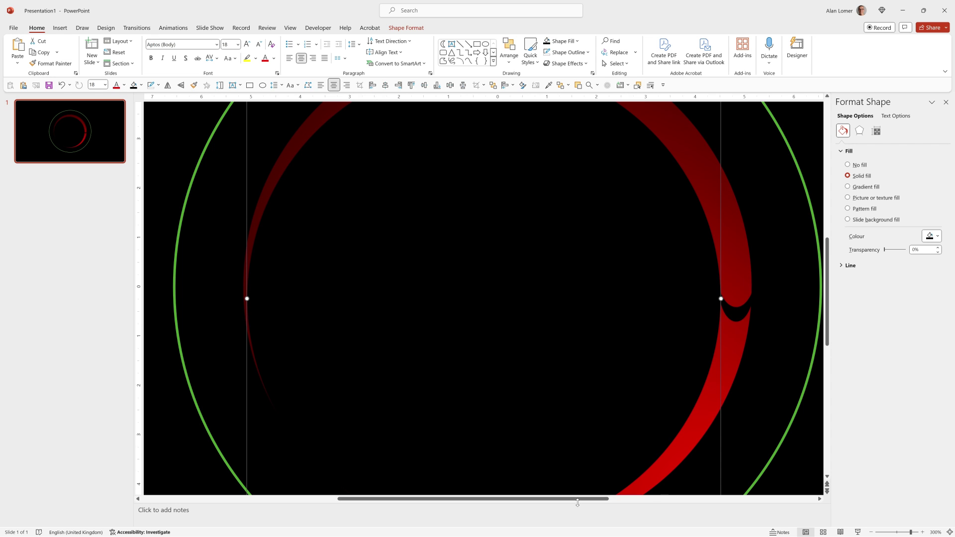
{"action": "scroll", "coordinate": [561, 370], "scroll_direction": "down", "scroll_amount": 4}
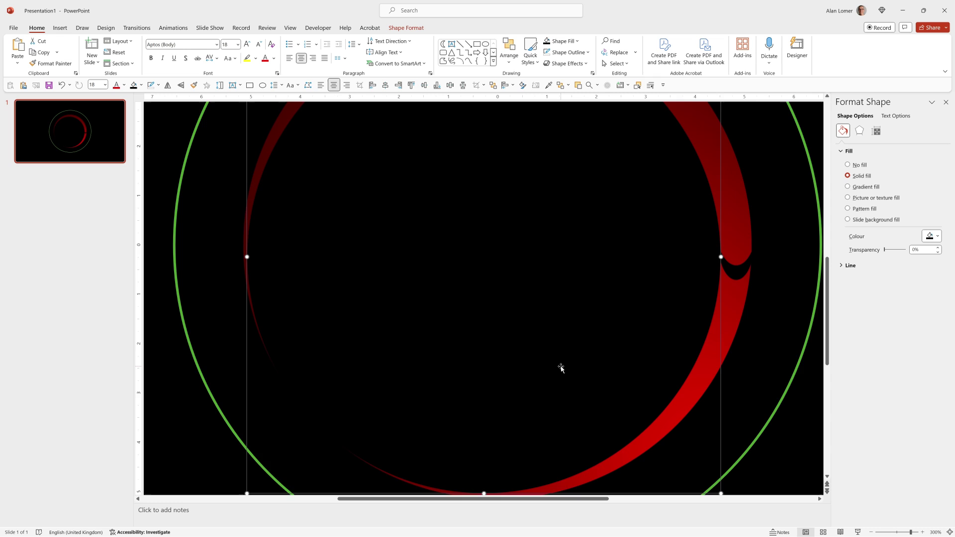
{"action": "scroll", "coordinate": [561, 368], "scroll_direction": "down", "scroll_amount": 1}
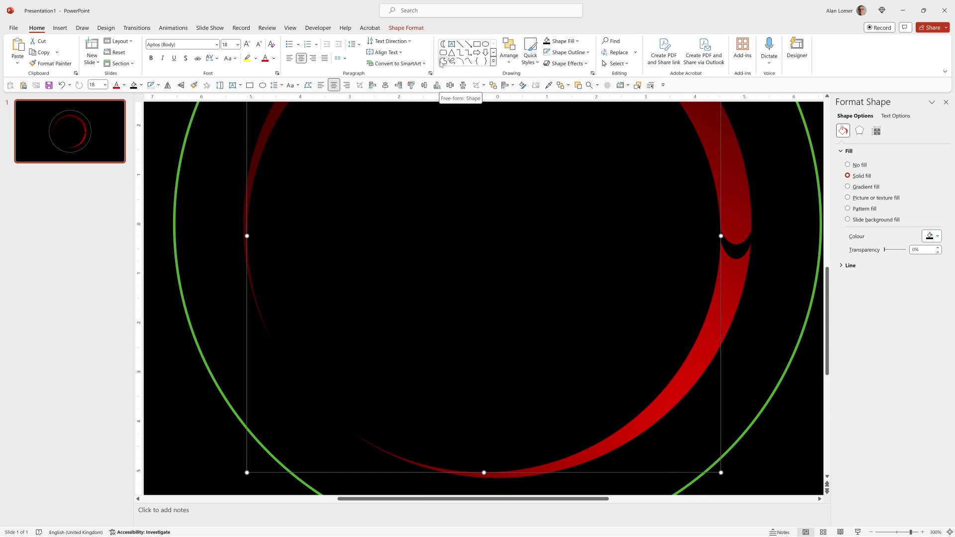
{"action": "left_click", "coordinate": [493, 61]}
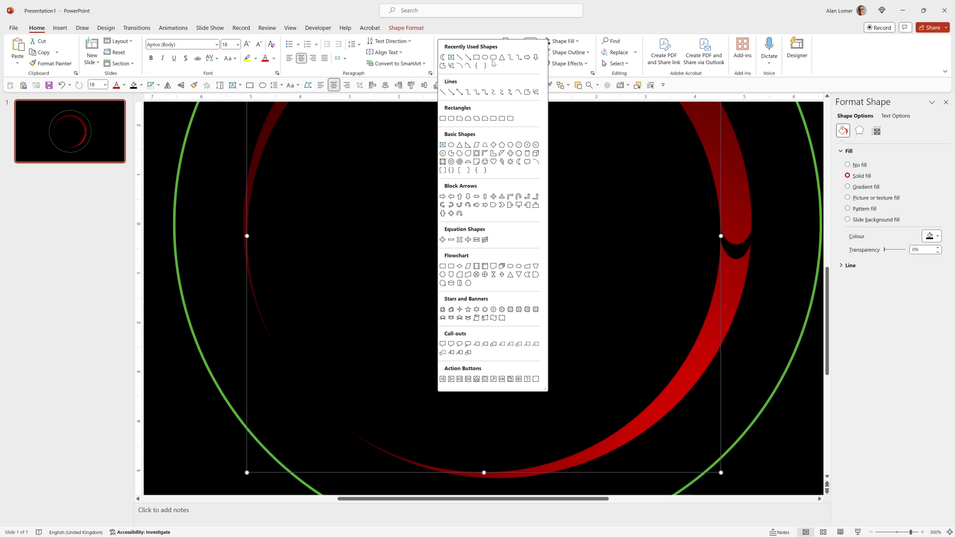
{"action": "left_click", "coordinate": [526, 93]}
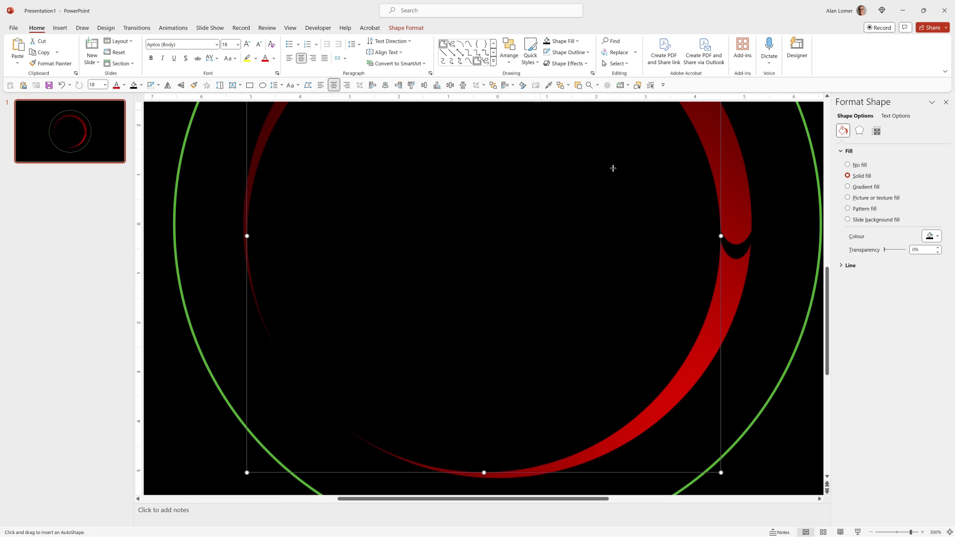
{"action": "left_click", "coordinate": [712, 235]}
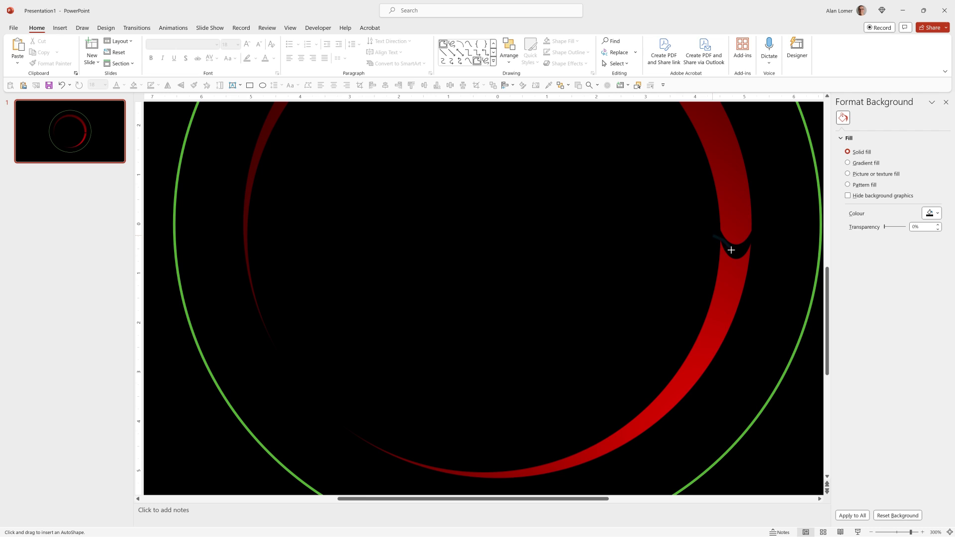
{"action": "left_click", "coordinate": [761, 241]}
{"action": "left_click", "coordinate": [709, 391]}
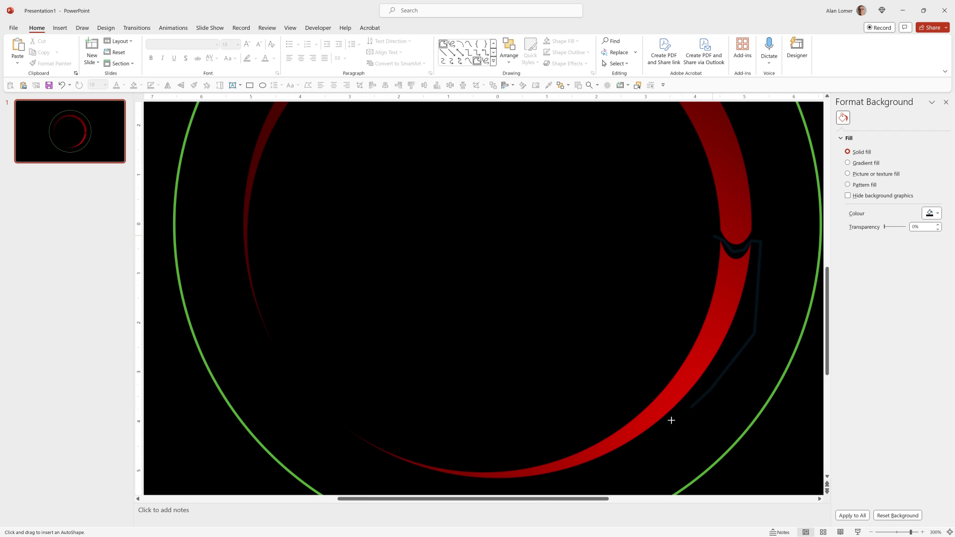
{"action": "left_click", "coordinate": [653, 443]}
{"action": "left_click", "coordinate": [581, 474]}
{"action": "left_click", "coordinate": [505, 486]}
{"action": "left_click", "coordinate": [433, 481]}
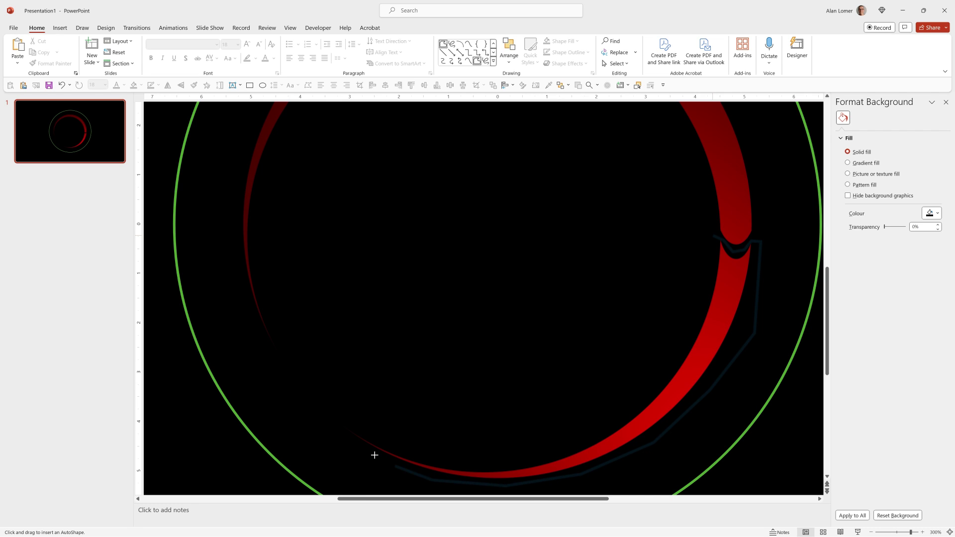
{"action": "left_click", "coordinate": [351, 420]}
Trace back along the arc's inner edge and close the freeform at its starting point.
{"action": "left_click", "coordinate": [406, 446]}
{"action": "left_click", "coordinate": [473, 463]}
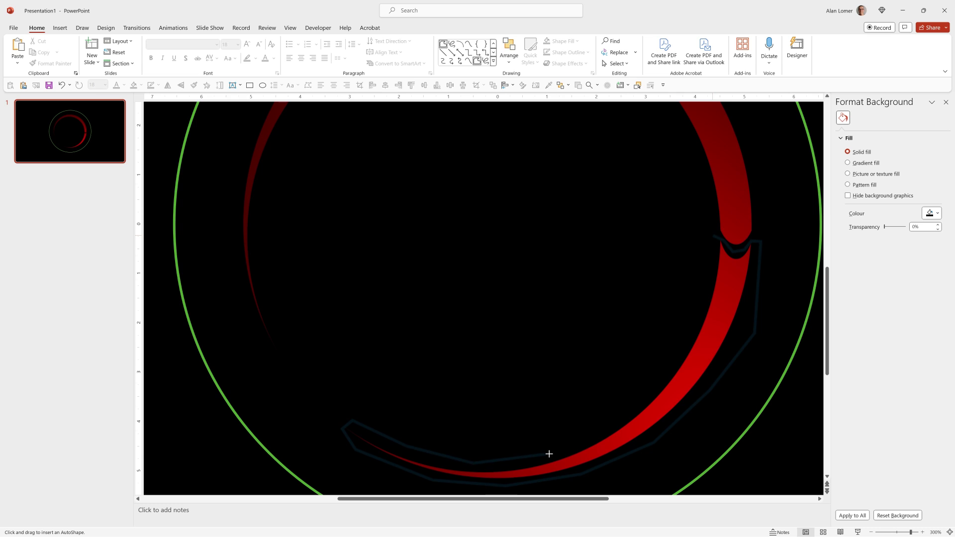
{"action": "left_click", "coordinate": [549, 453]}
{"action": "left_click", "coordinate": [628, 410]}
{"action": "left_click", "coordinate": [691, 335]}
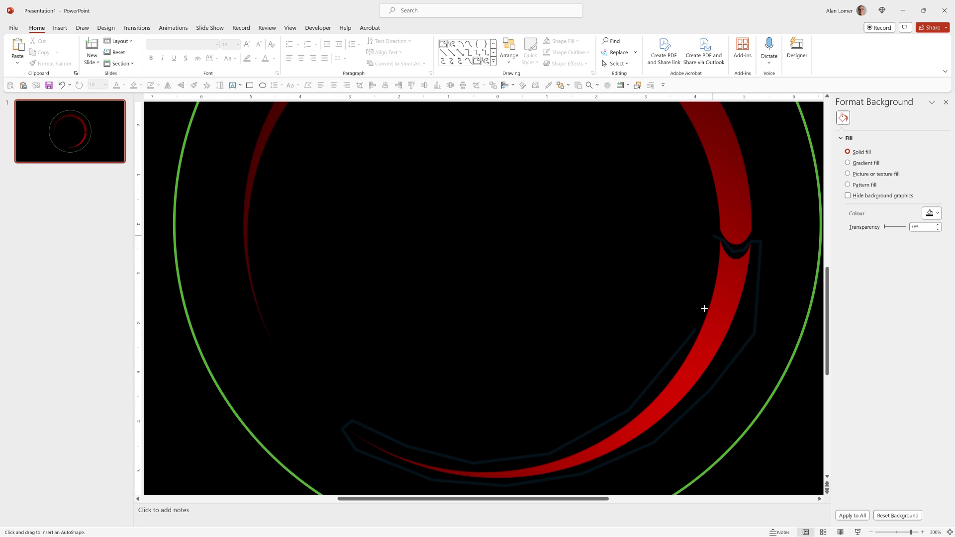
{"action": "left_click", "coordinate": [716, 237]}
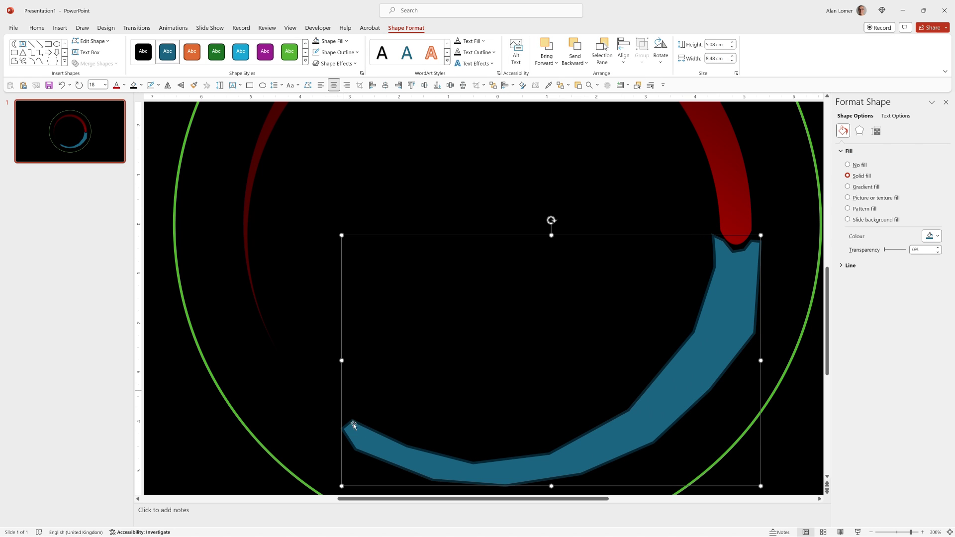
Make the freeform mask black with no outline.
{"action": "left_click", "coordinate": [320, 42]}
{"action": "left_click", "coordinate": [357, 52]}
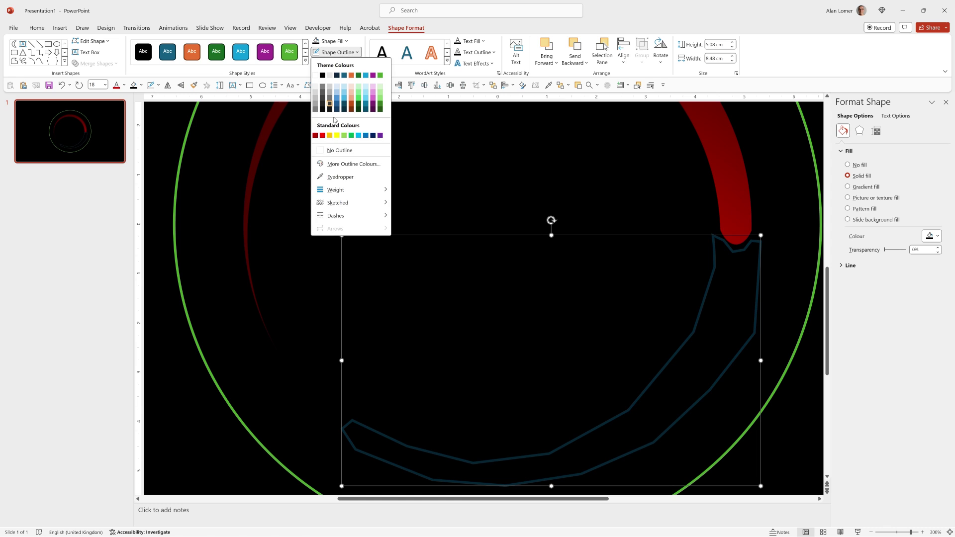
{"action": "left_click", "coordinate": [343, 150]}
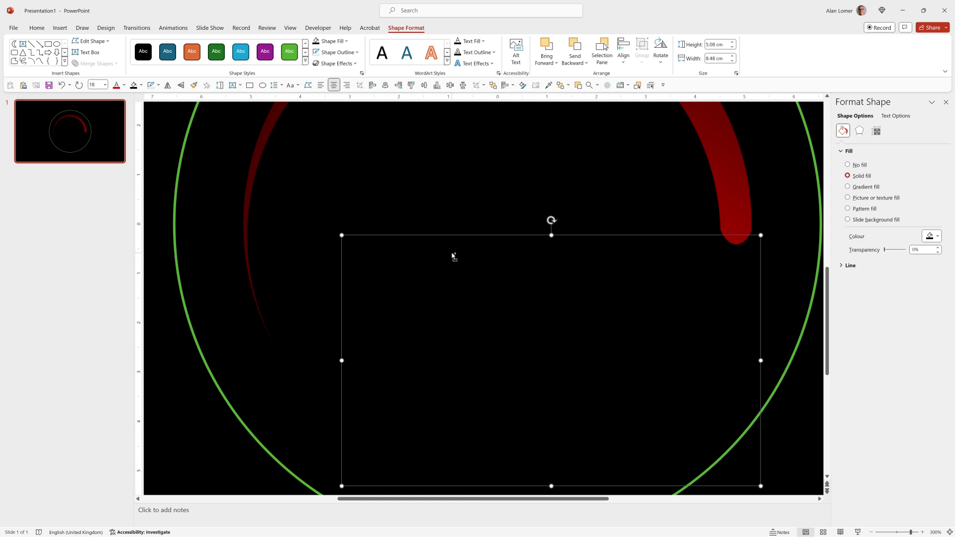
Remove the outline from the large green-outlined circle.
{"action": "scroll", "coordinate": [452, 255], "scroll_direction": "down", "scroll_amount": 5}
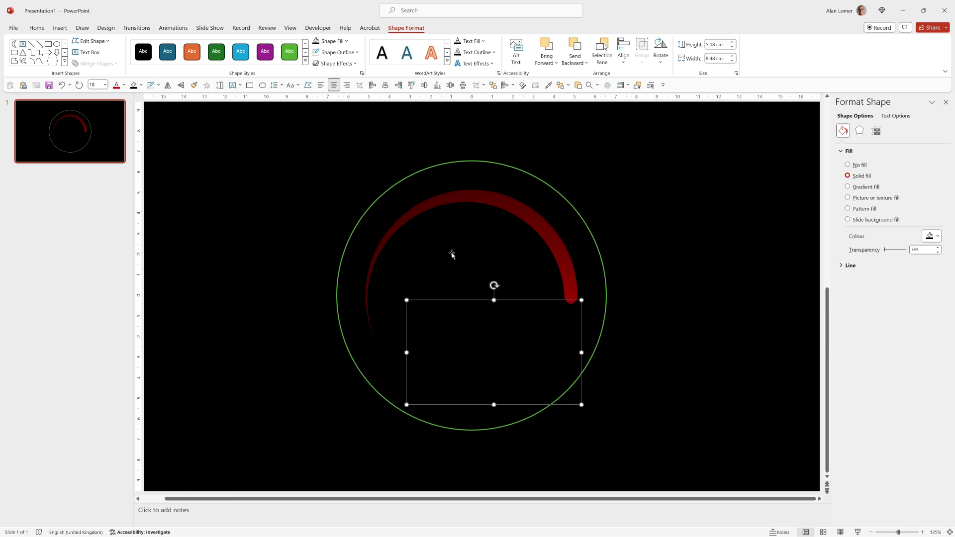
{"action": "left_click", "coordinate": [232, 424]}
{"action": "left_click", "coordinate": [449, 162]}
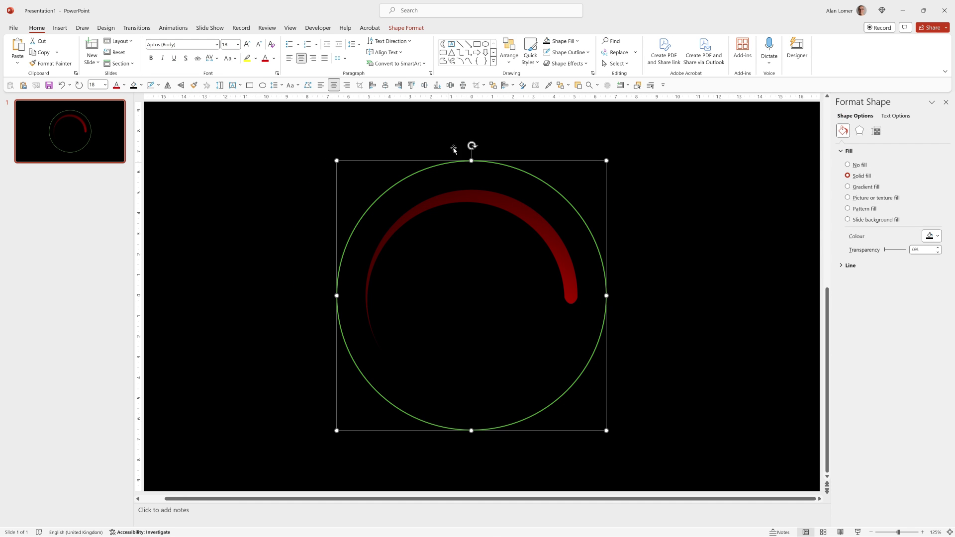
{"action": "left_click", "coordinate": [547, 55]}
{"action": "left_click", "coordinate": [292, 281]}
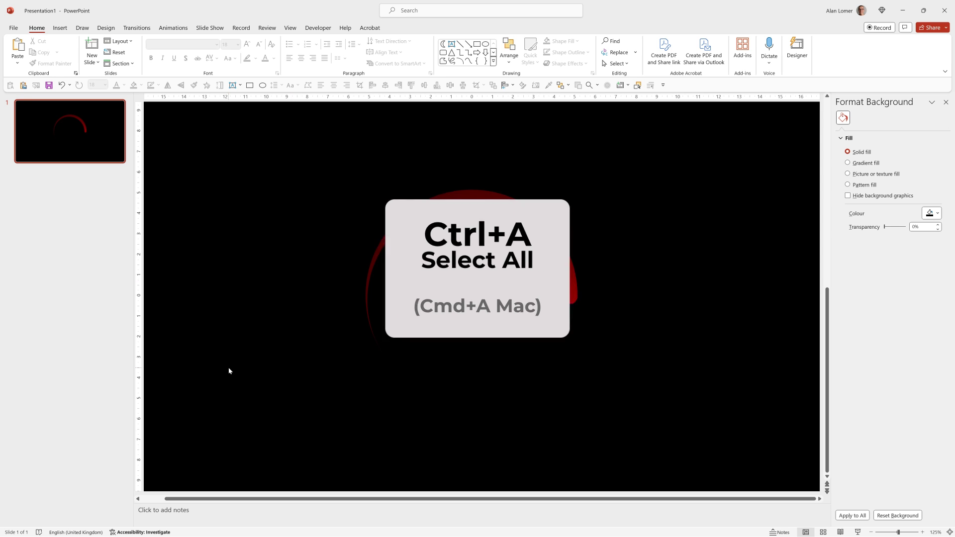
Select all shapes, group them, and apply the Spin animation to the group.
{"action": "key", "text": "ctrl+a"}
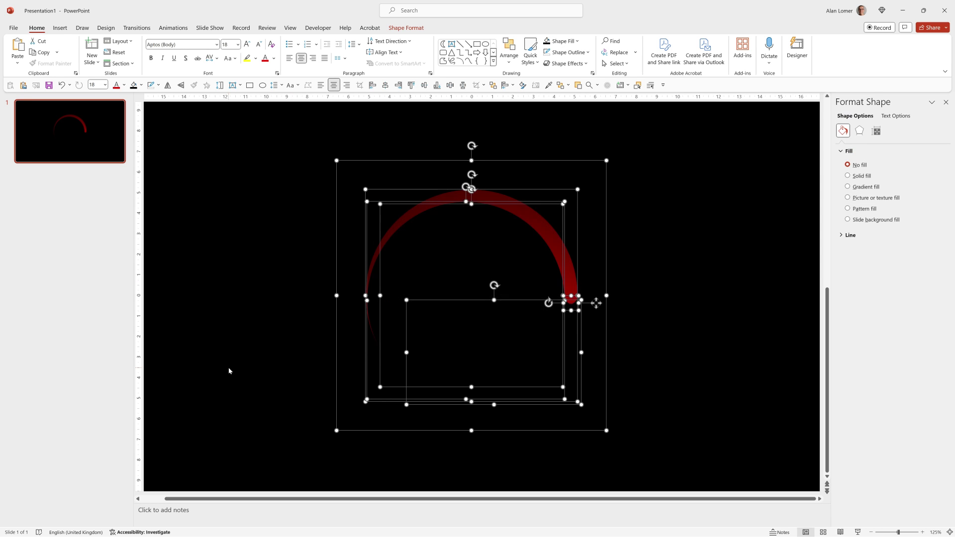
{"action": "key", "text": "ctrl+g"}
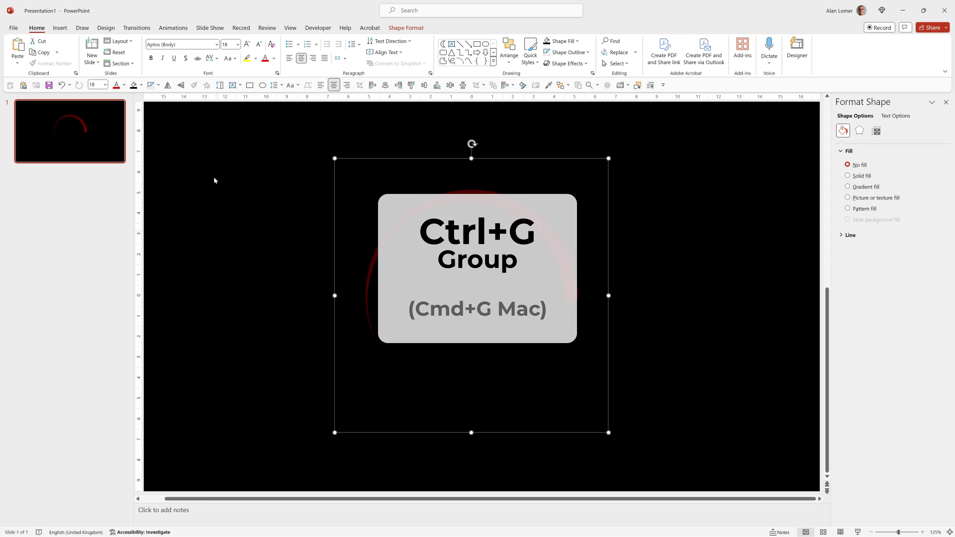
{"action": "left_click", "coordinate": [173, 28]}
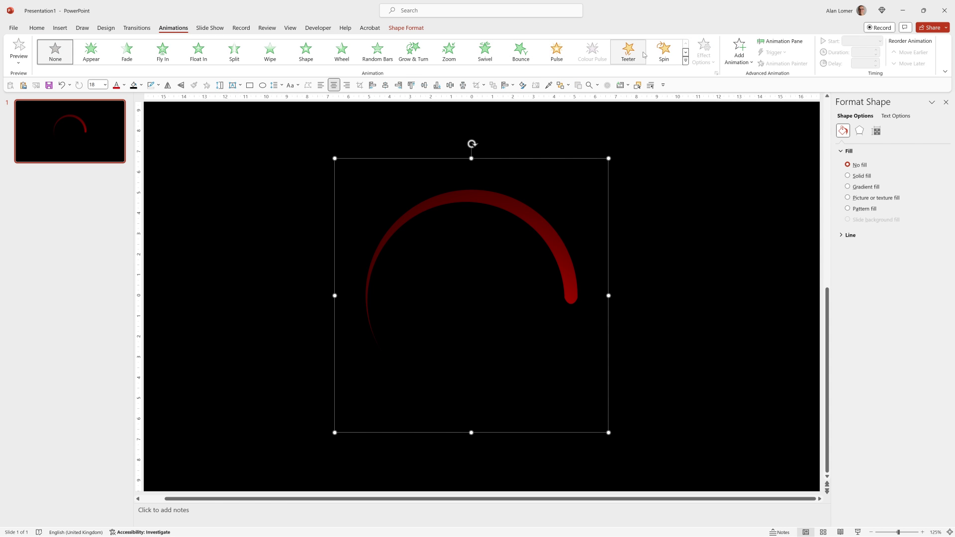
{"action": "left_click", "coordinate": [663, 50]}
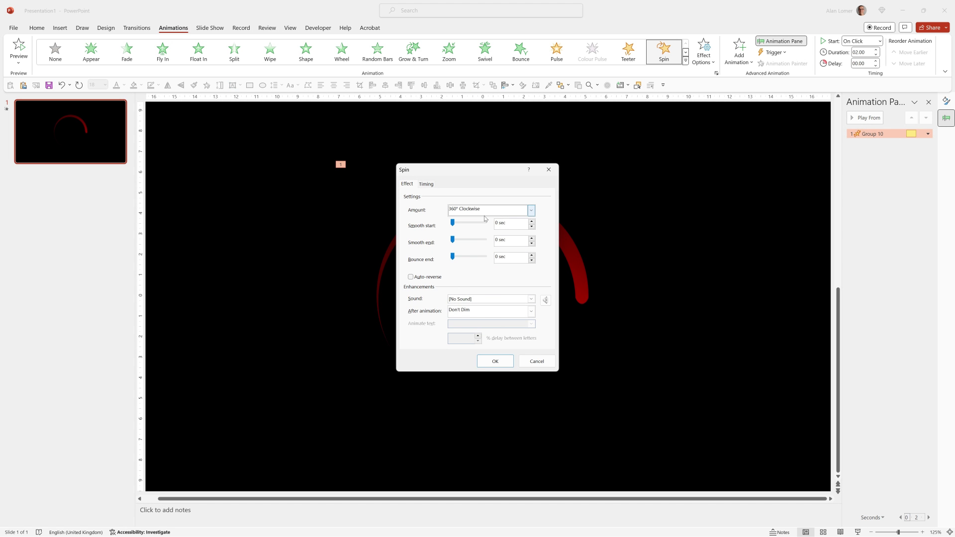
Set the spin's duration to 1 second, repeating until the end of the slide.
{"action": "left_click", "coordinate": [426, 183]}
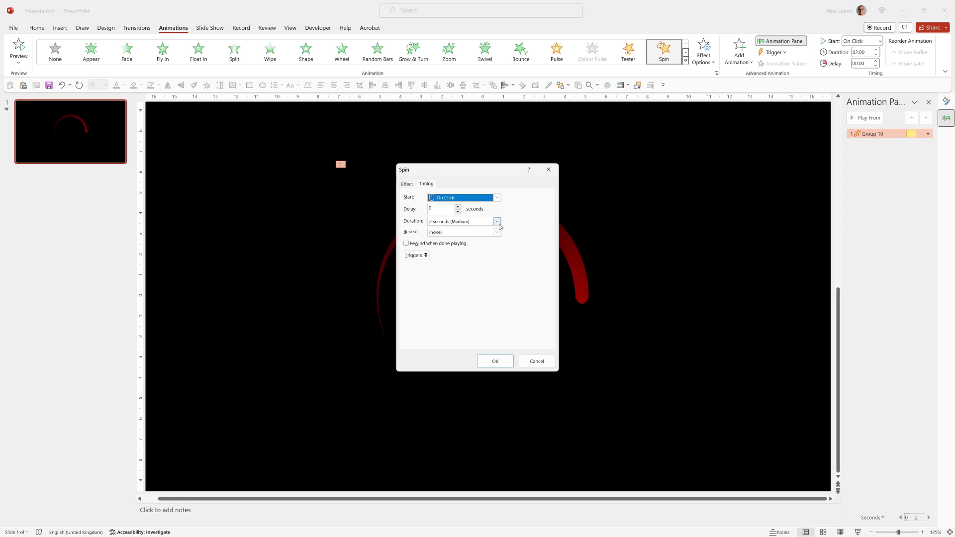
{"action": "left_click", "coordinate": [498, 222]}
{"action": "left_click", "coordinate": [473, 254]}
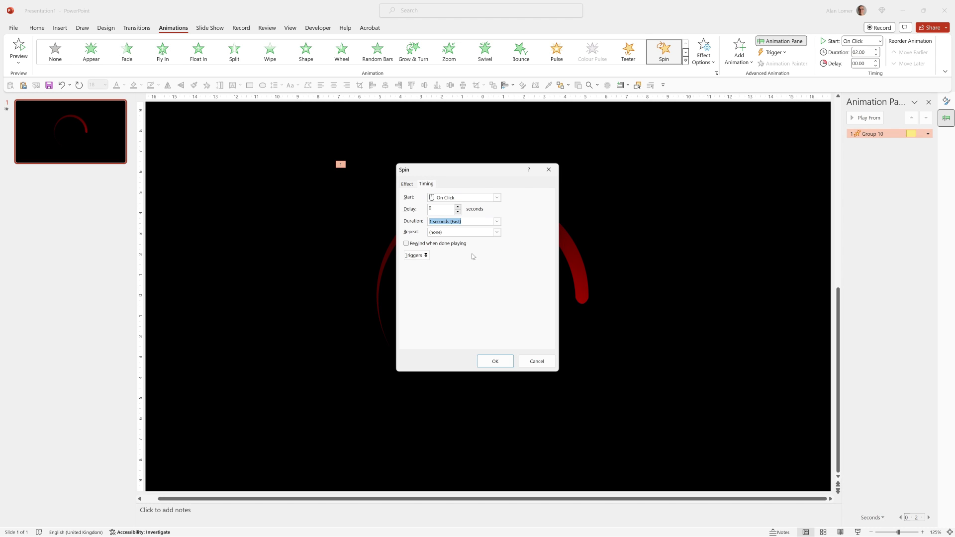
{"action": "left_click", "coordinate": [497, 232]}
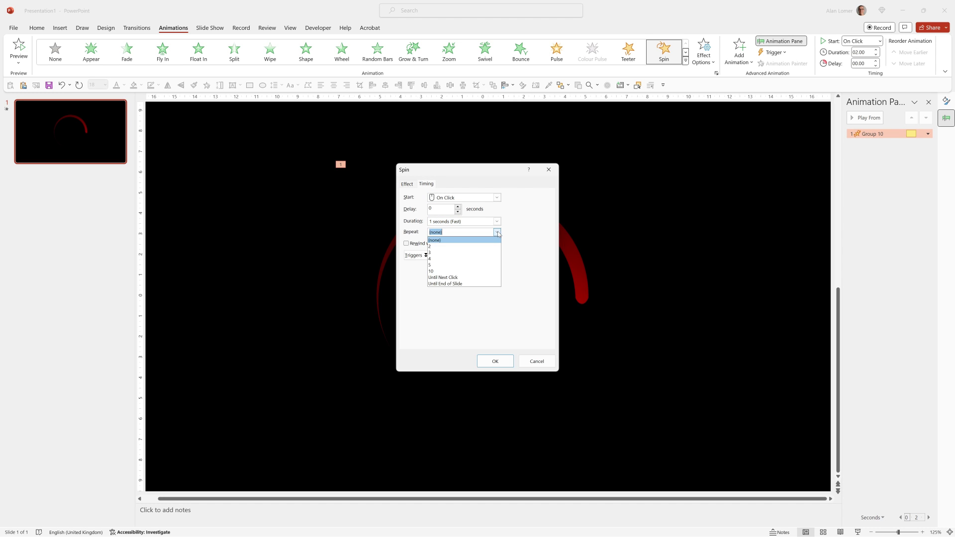
{"action": "left_click", "coordinate": [478, 283]}
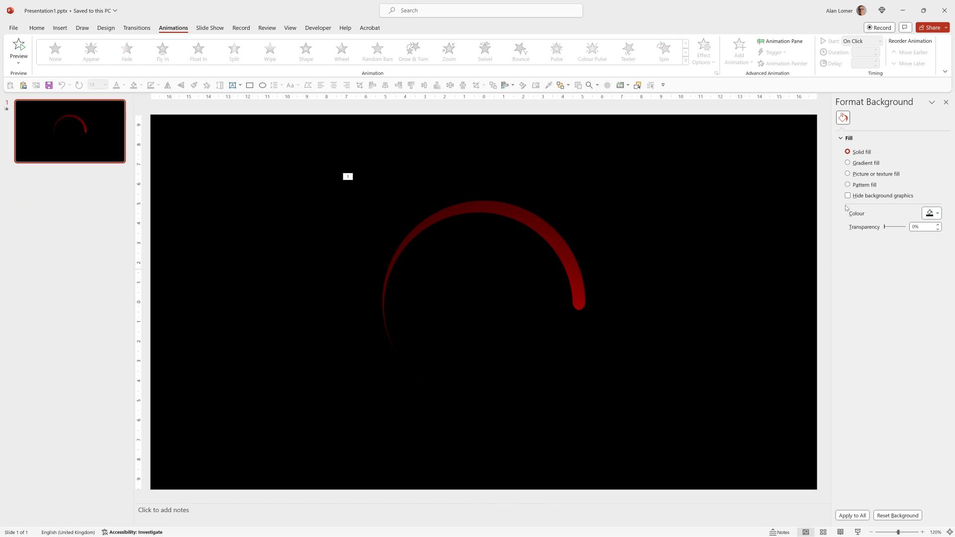
In the Animation Pane, set the Group 10 spin to start With Previous.
{"action": "left_click", "coordinate": [780, 41]}
{"action": "left_click", "coordinate": [864, 138]}
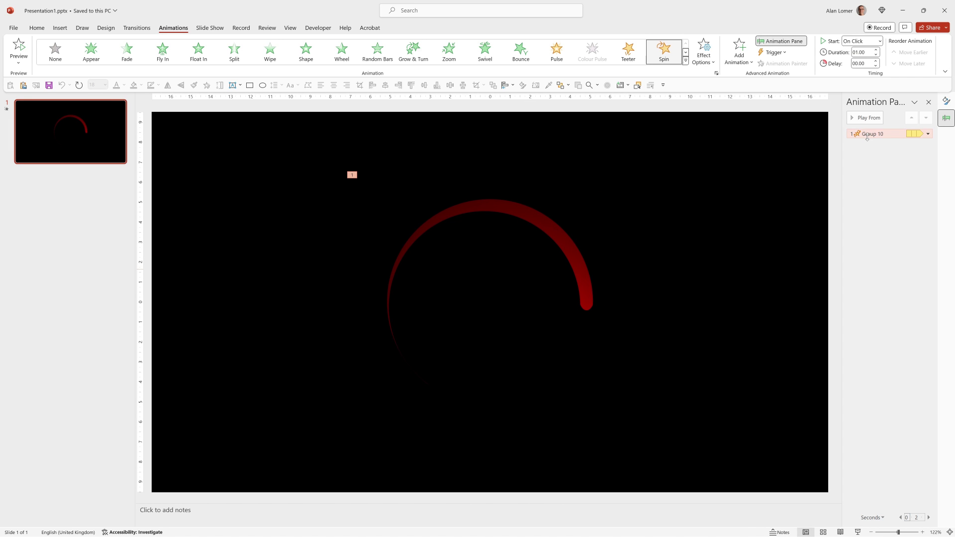
{"action": "left_click", "coordinate": [850, 42]}
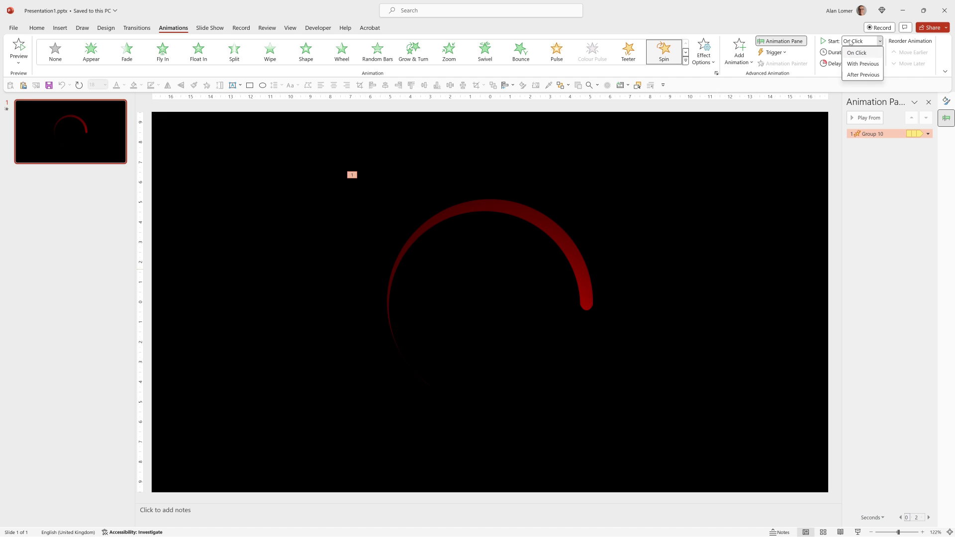
{"action": "left_click", "coordinate": [852, 64]}
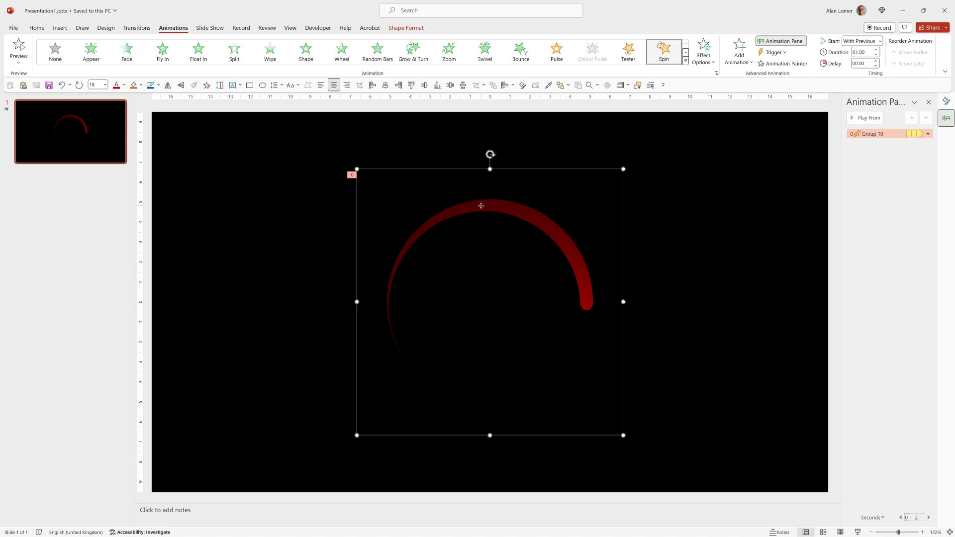
{"action": "left_click", "coordinate": [738, 59]}
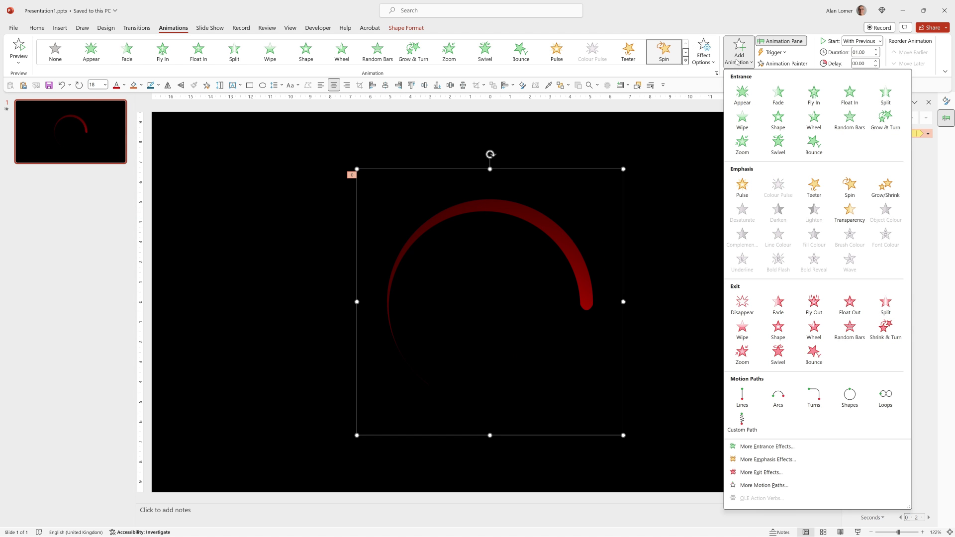
Add a Grow/Shrink emphasis to the group, starting With Previous alongside the Spin.
{"action": "left_click", "coordinate": [884, 188]}
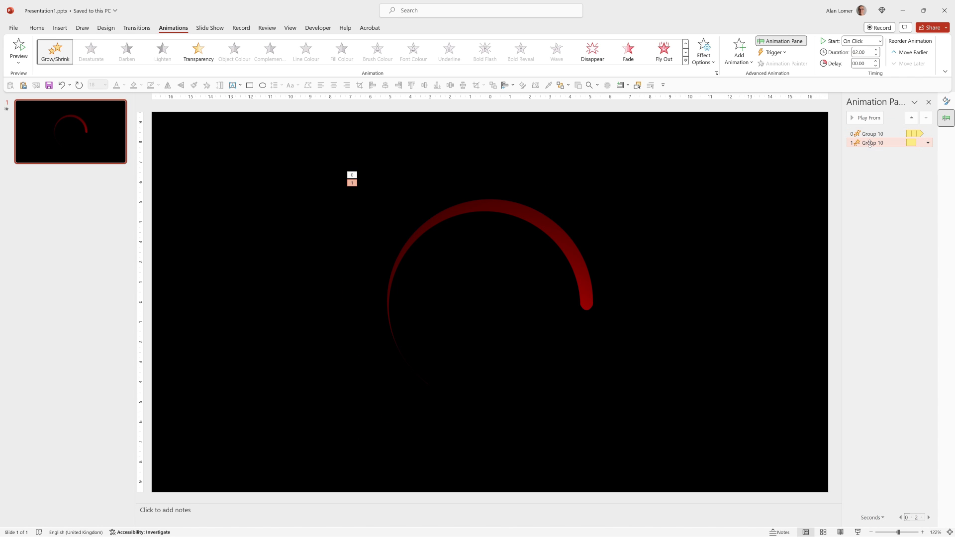
{"action": "left_click", "coordinate": [863, 42]}
{"action": "left_click", "coordinate": [859, 60]}
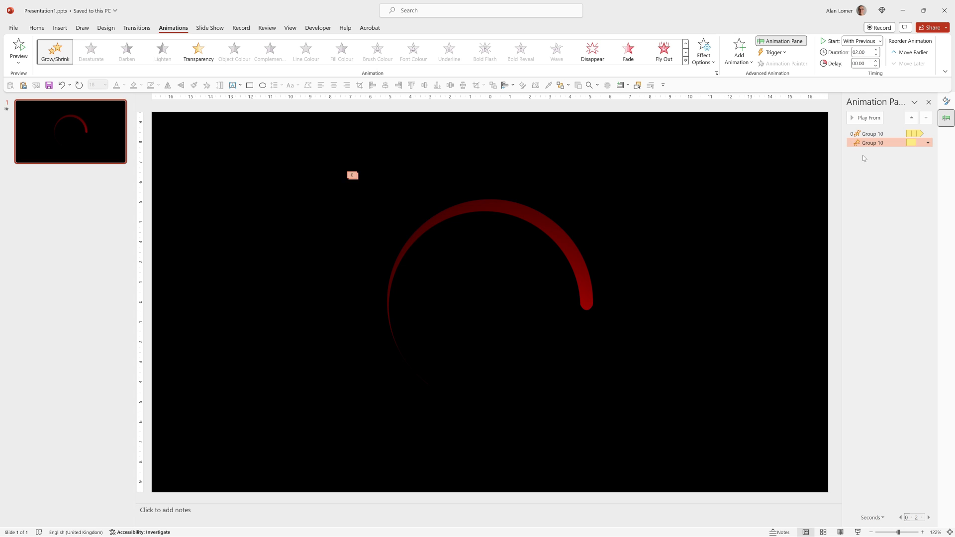
Set the Grow/Shrink effect to a custom size of 200%.
{"action": "double_click", "coordinate": [865, 143]}
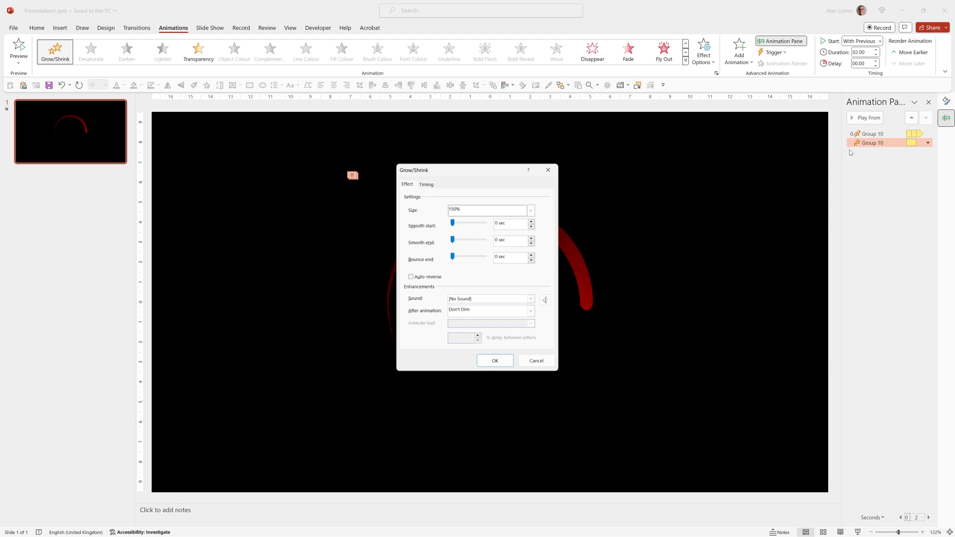
{"action": "left_click", "coordinate": [455, 213]}
{"action": "left_click", "coordinate": [466, 264]}
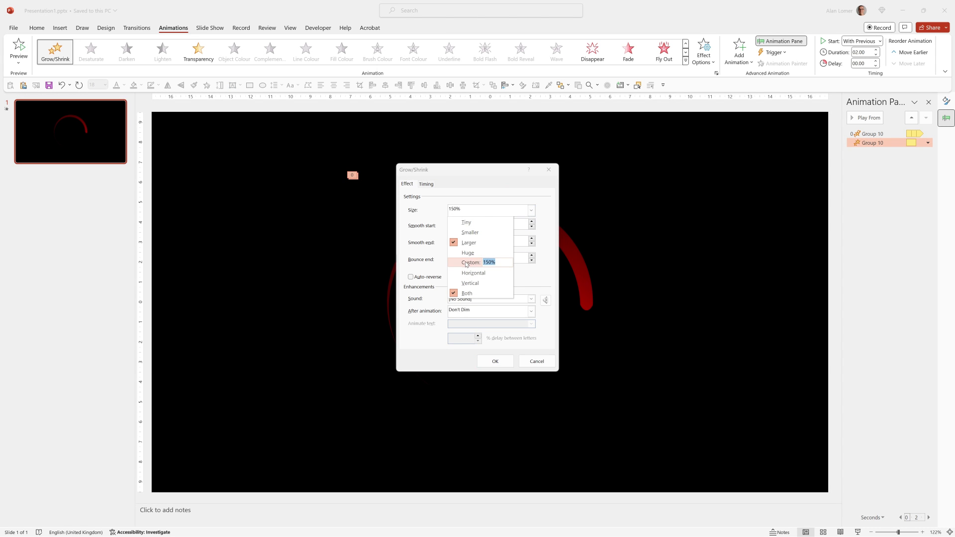
{"action": "type", "text": "2.0"}
{"action": "type", "text": "00"}
{"action": "key", "text": "Return"}
{"action": "left_click", "coordinate": [494, 361]}
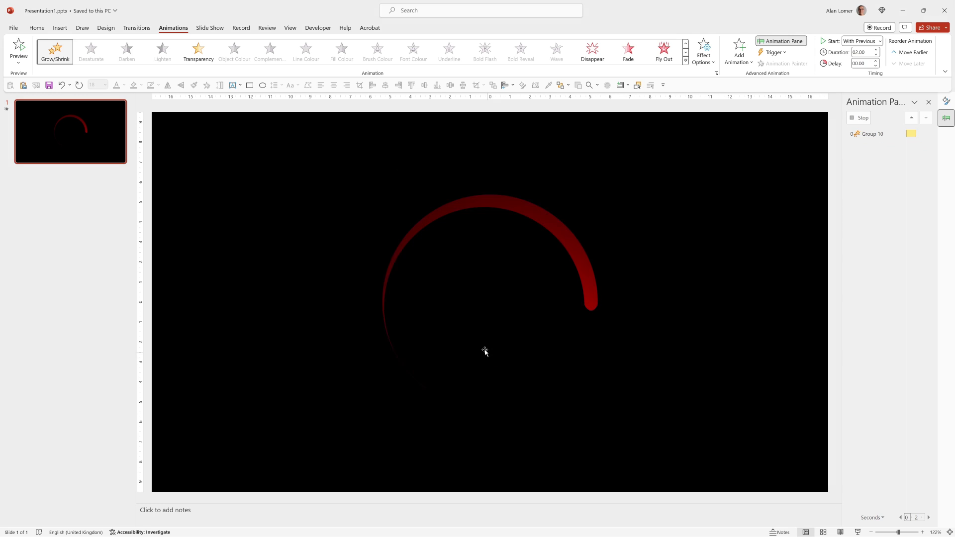